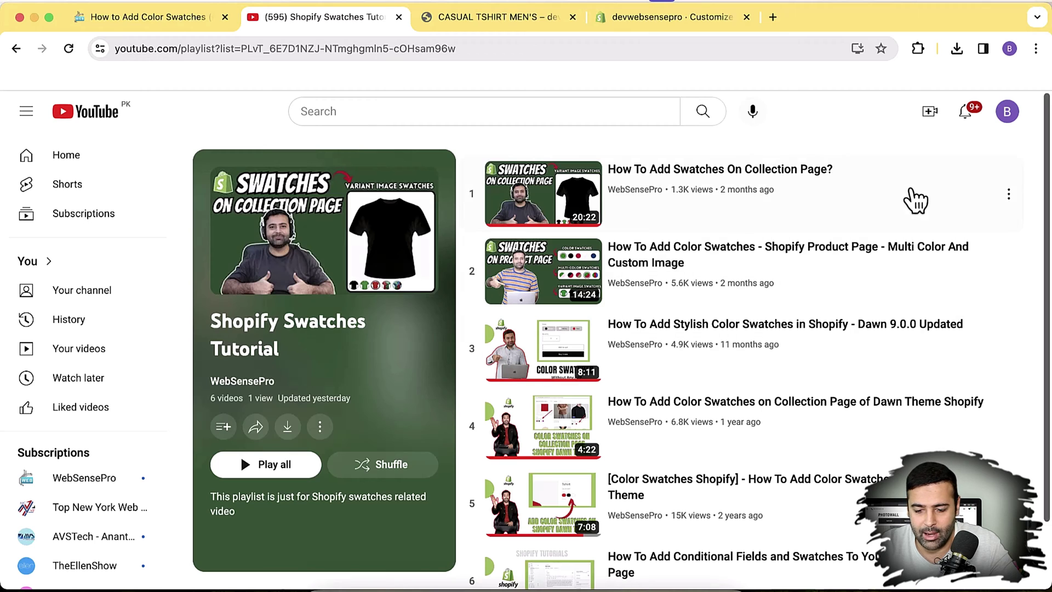
Step: Look through the videos in the Shopify Swatches Tutorial playlist
scroll(1048, 287, down, 2)
scroll(1047, 287, down, 1)
scroll(1047, 287, up, 2)
scroll(1047, 287, down, 3)
scroll(1047, 288, up, 2)
scroll(755, 360, up, 2)
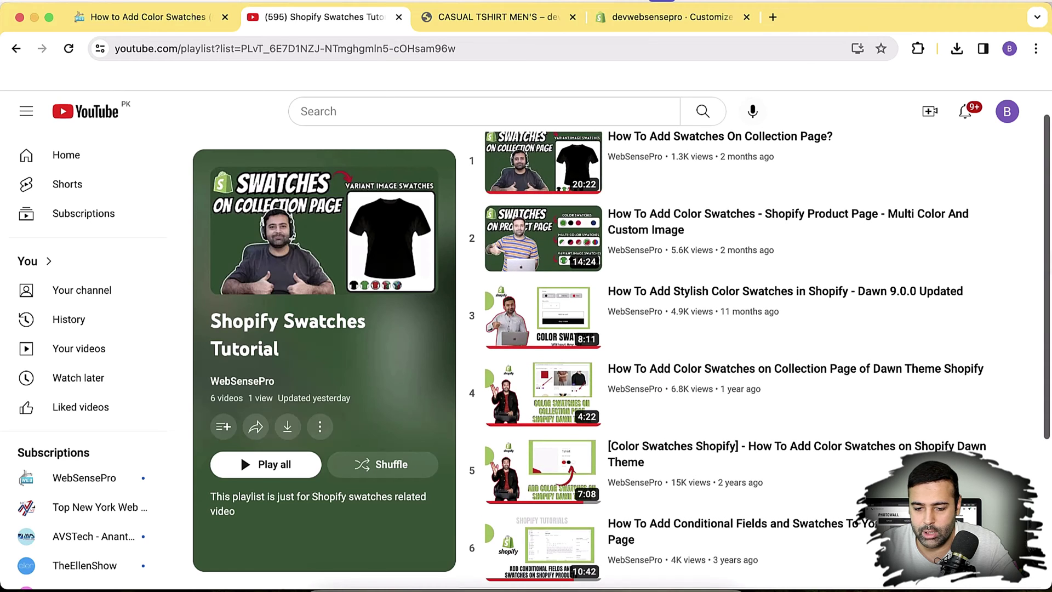
scroll(759, 349, up, 1)
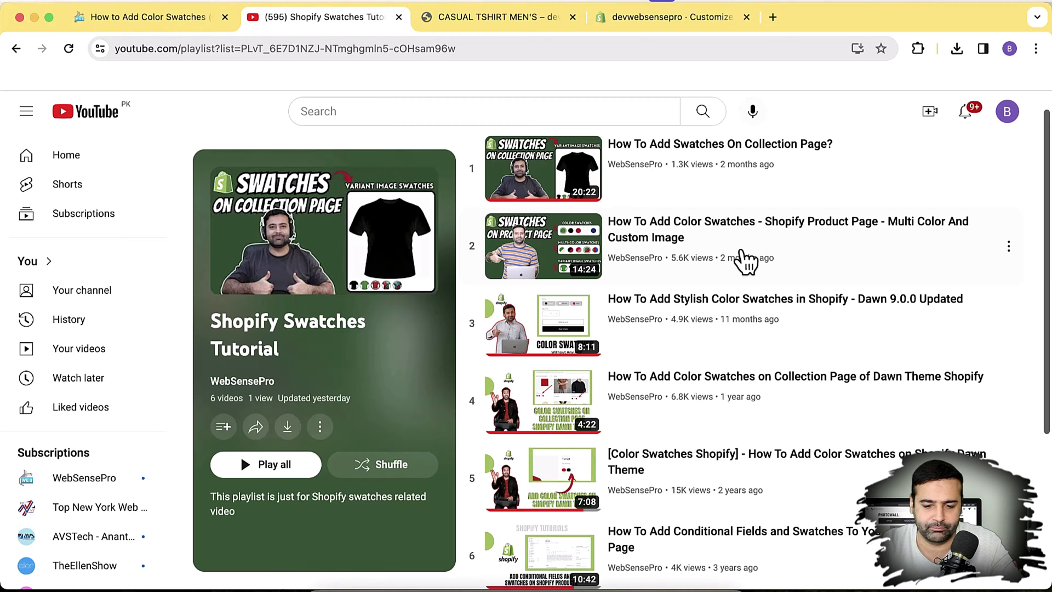
Step: Switch to the Casual Tshirt Men's product page and try its blue, red and black color swatches
click(491, 22)
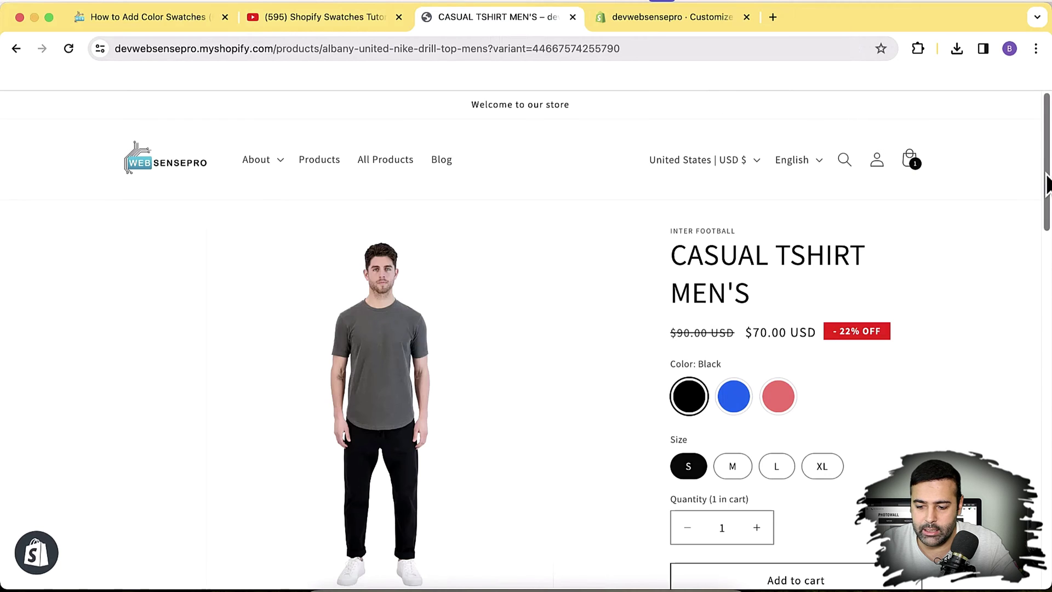
scroll(1046, 175, down, 7)
scroll(1046, 176, up, 7)
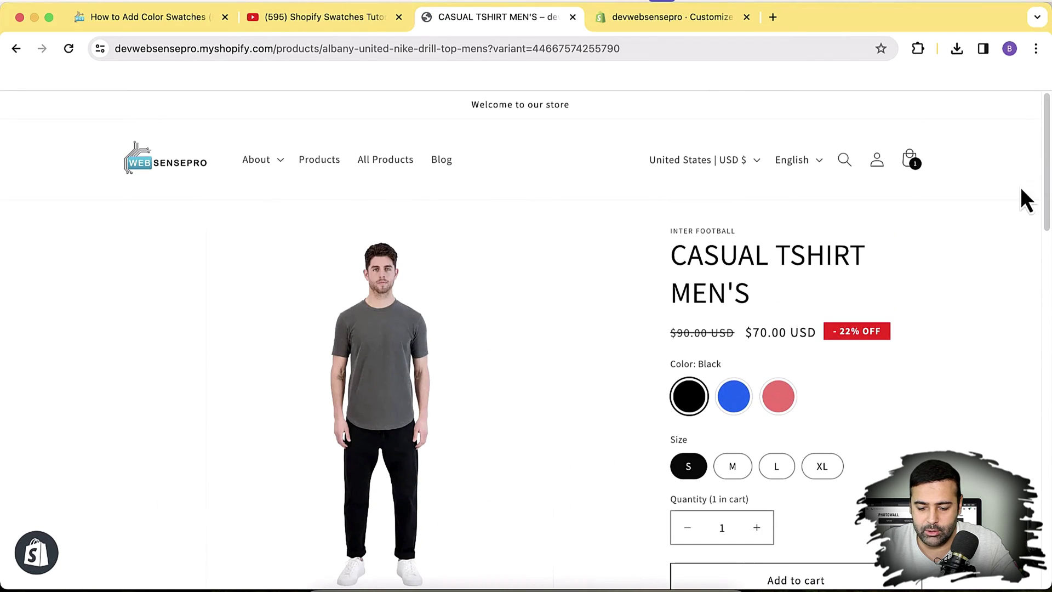
click(733, 400)
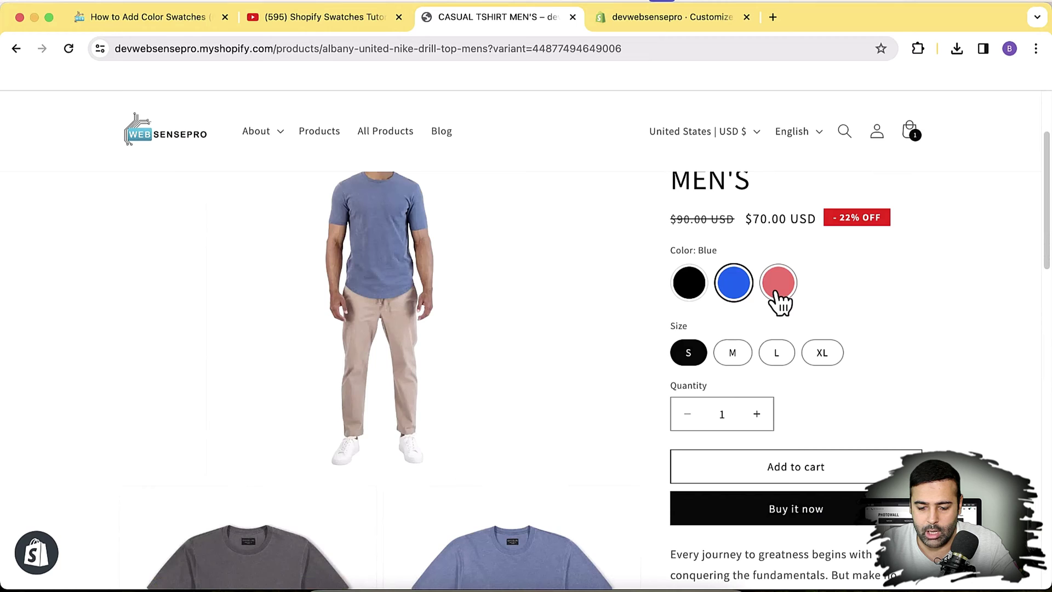
click(778, 285)
click(685, 284)
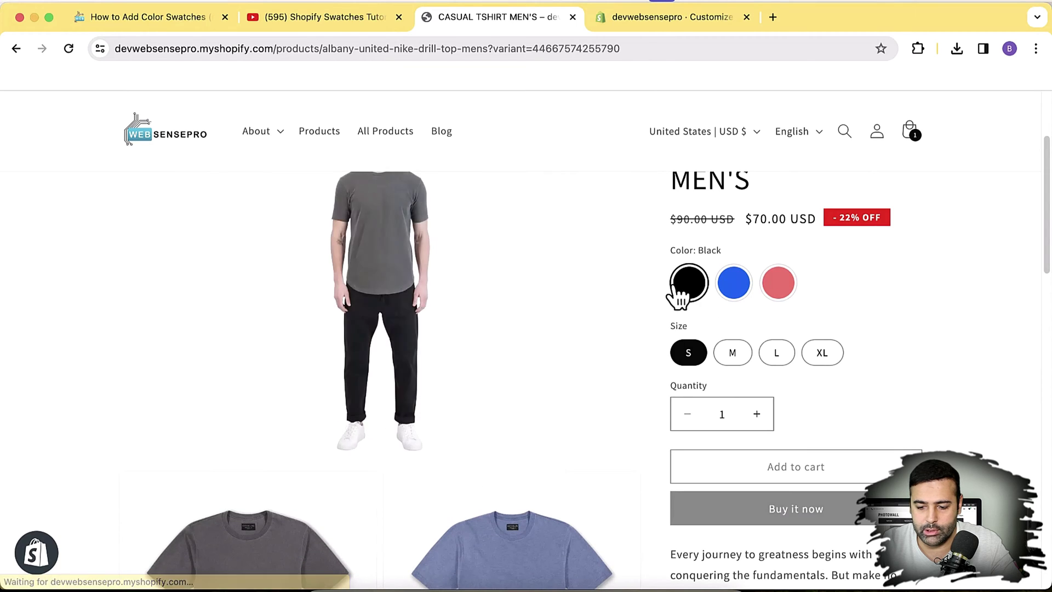
scroll(1048, 234, up, 3)
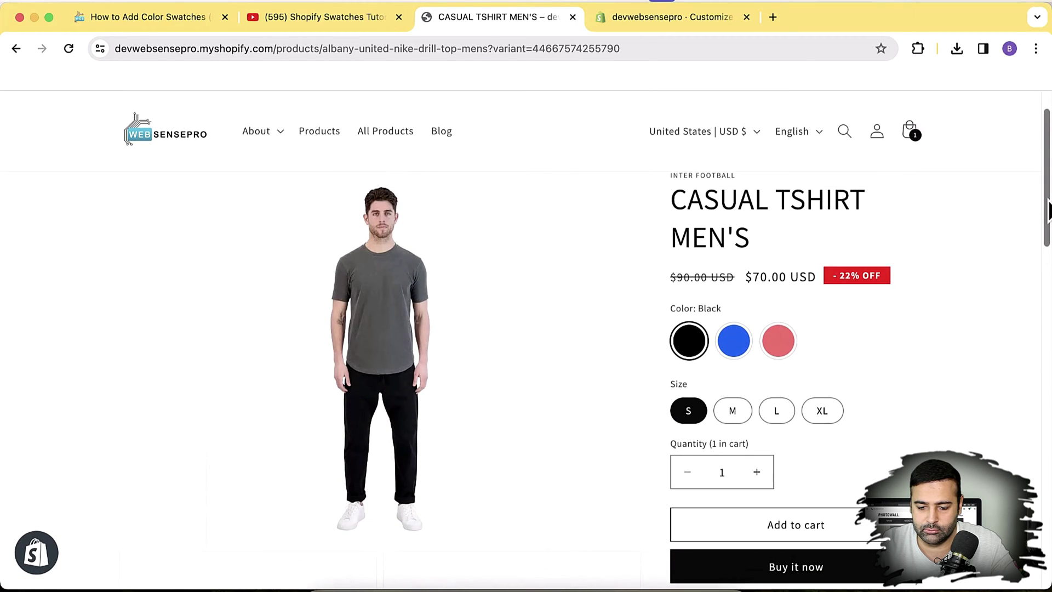
Step: Switch to the Shopify theme customizer and set the color swatch type to Variant image
click(652, 21)
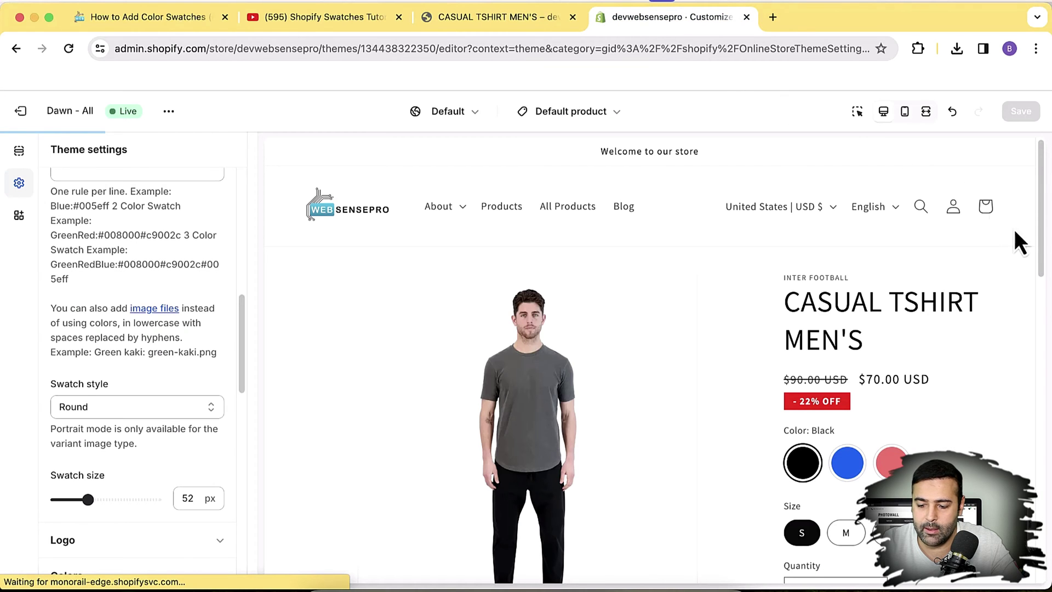
drag(244, 363, 247, 304)
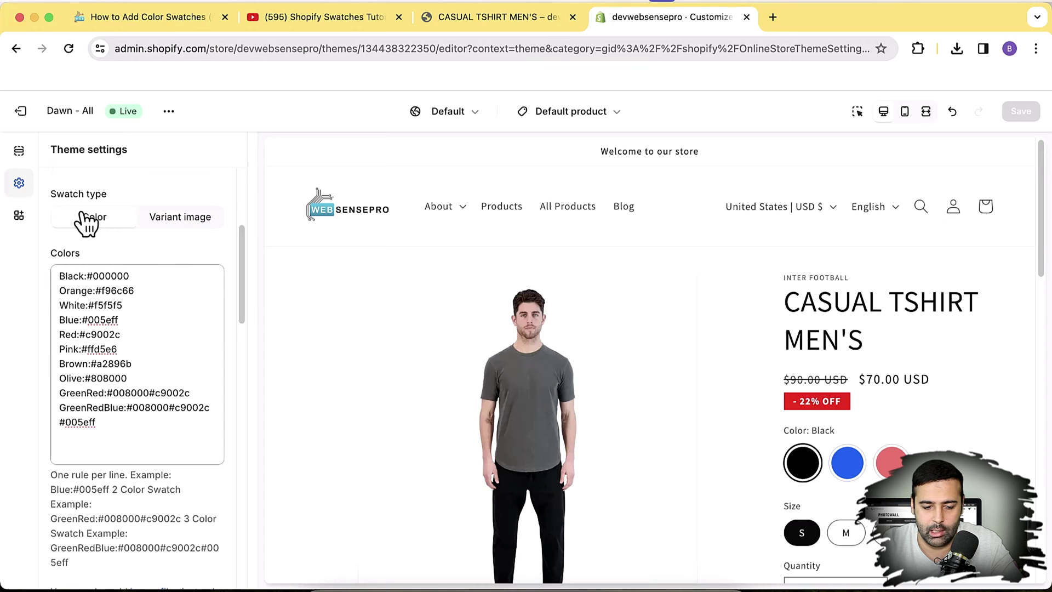
click(180, 222)
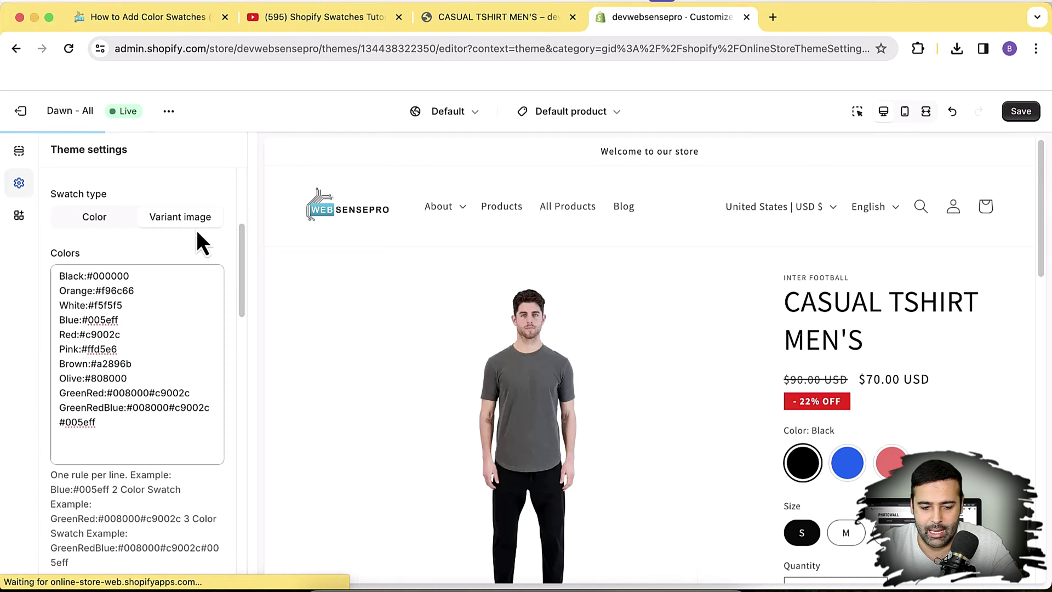
Step: Test the blue, black and red variant image swatches in the product preview, ending on black
click(854, 469)
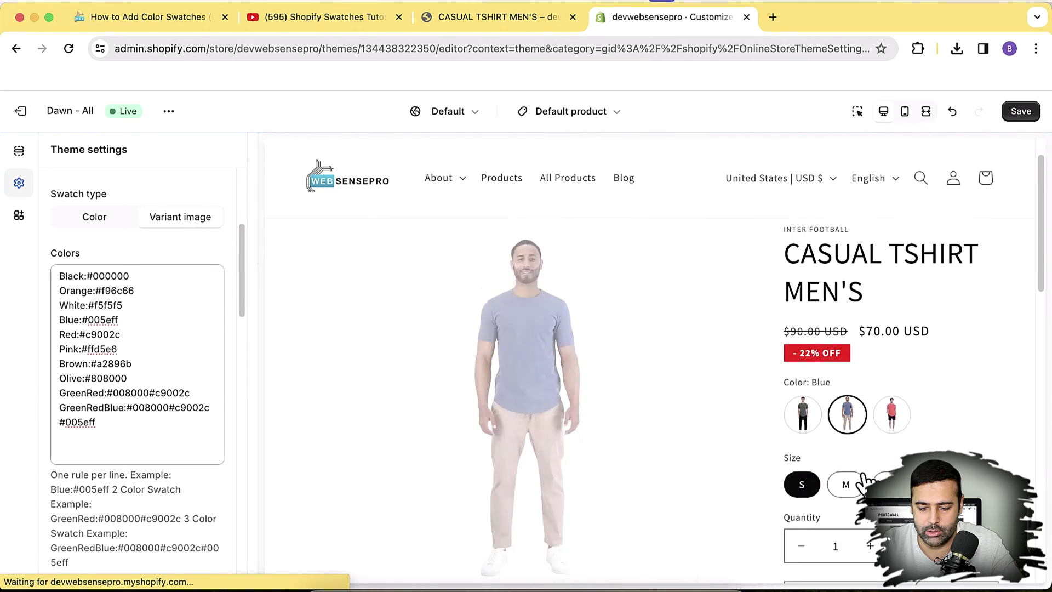
scroll(805, 384, down, 3)
click(803, 321)
click(891, 316)
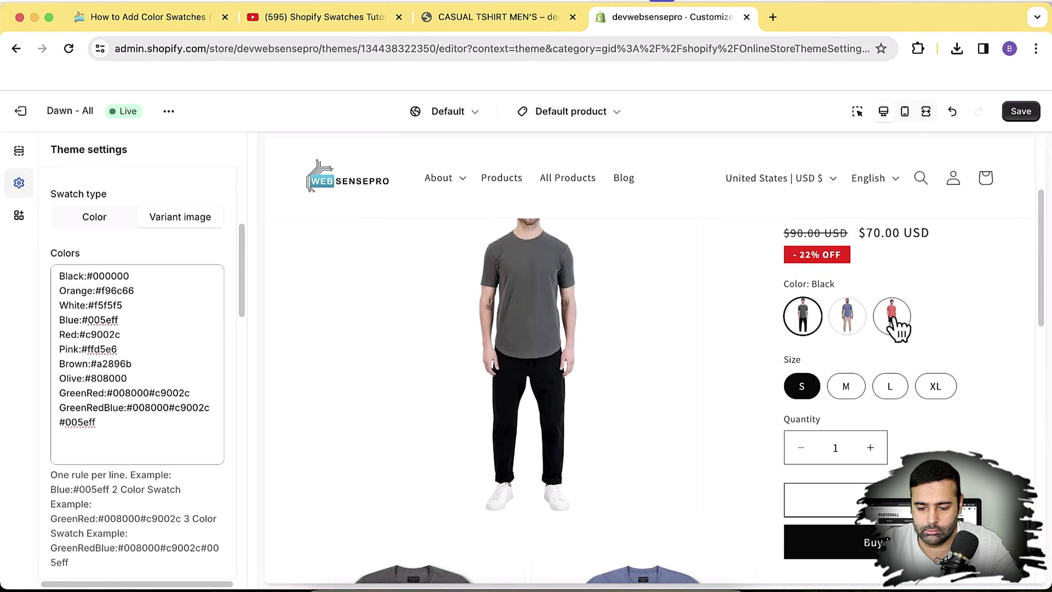
click(803, 293)
scroll(803, 284, down, 1)
Step: Try the Square and Square round corners swatch styles, finishing with Portrait
drag(239, 274, 242, 383)
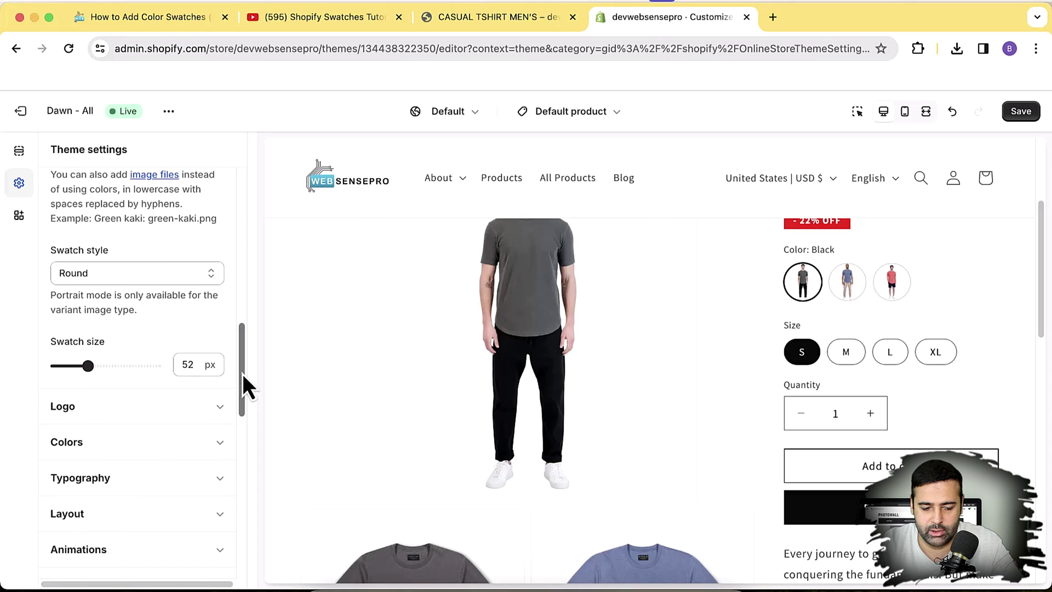
click(200, 274)
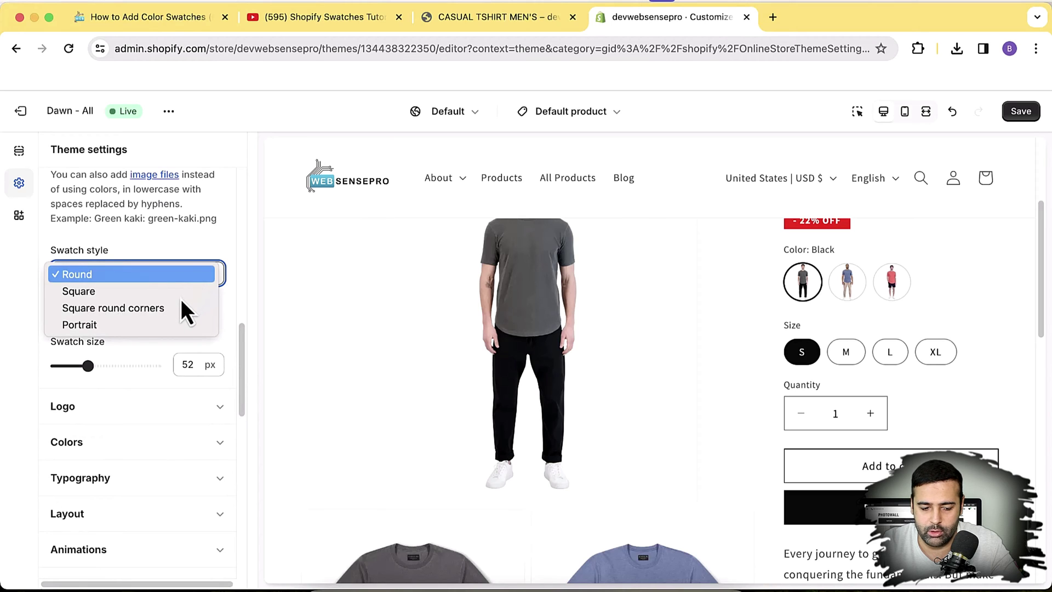
click(180, 296)
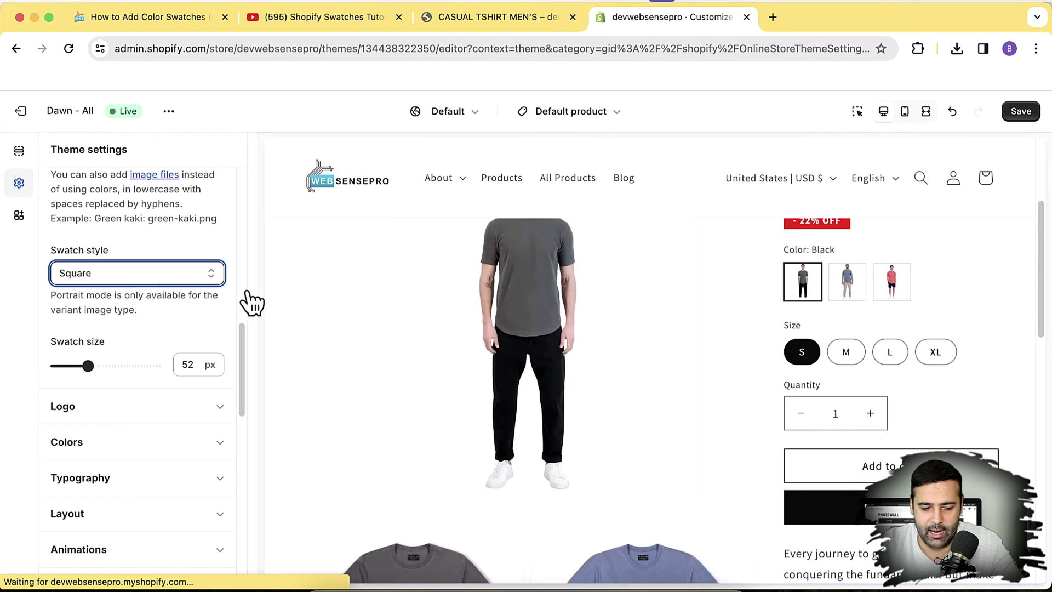
click(140, 277)
click(140, 296)
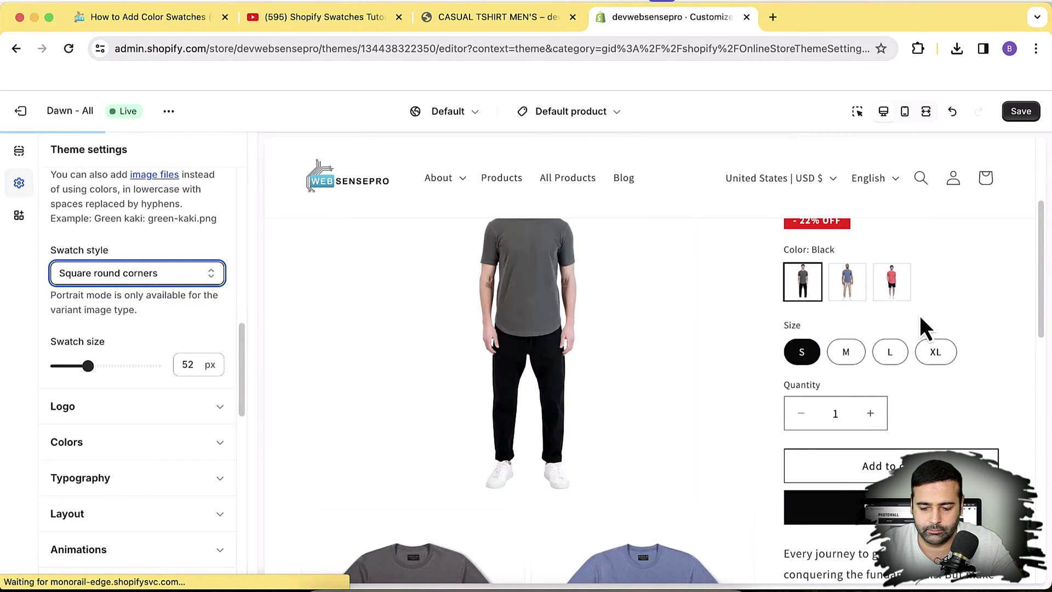
click(157, 281)
click(152, 290)
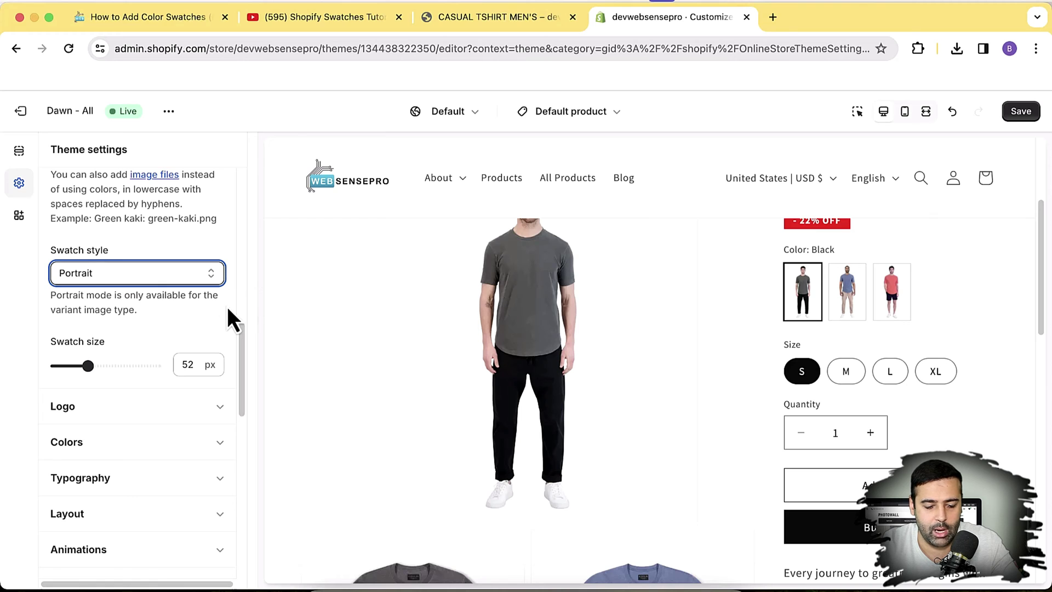
Step: Review the color swatch settings, from the swatch option name and type to the list of colors
scroll(228, 310, up, 3)
scroll(227, 307, up, 5)
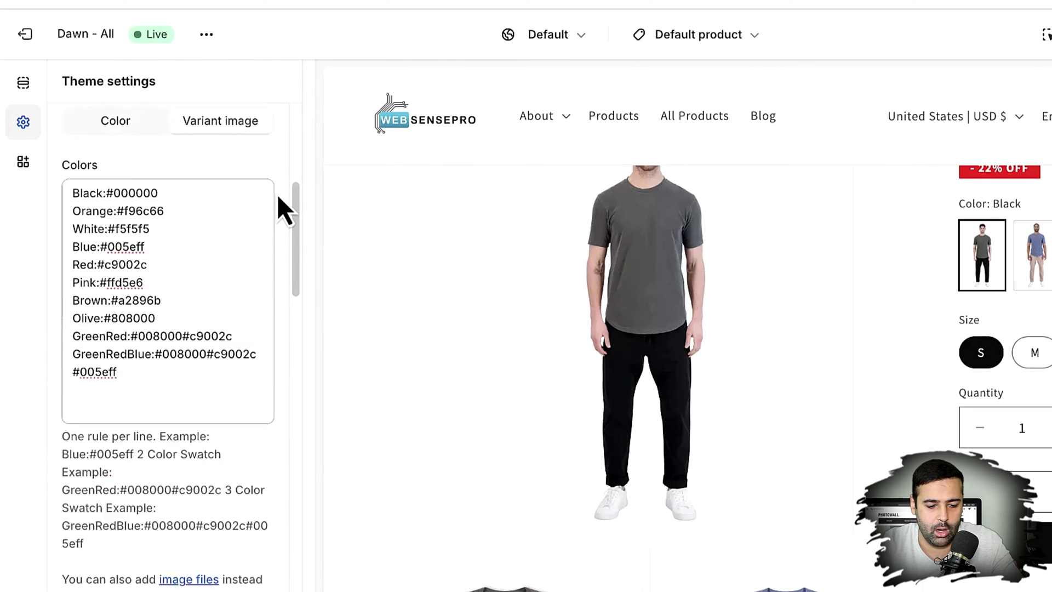
scroll(278, 194, up, 5)
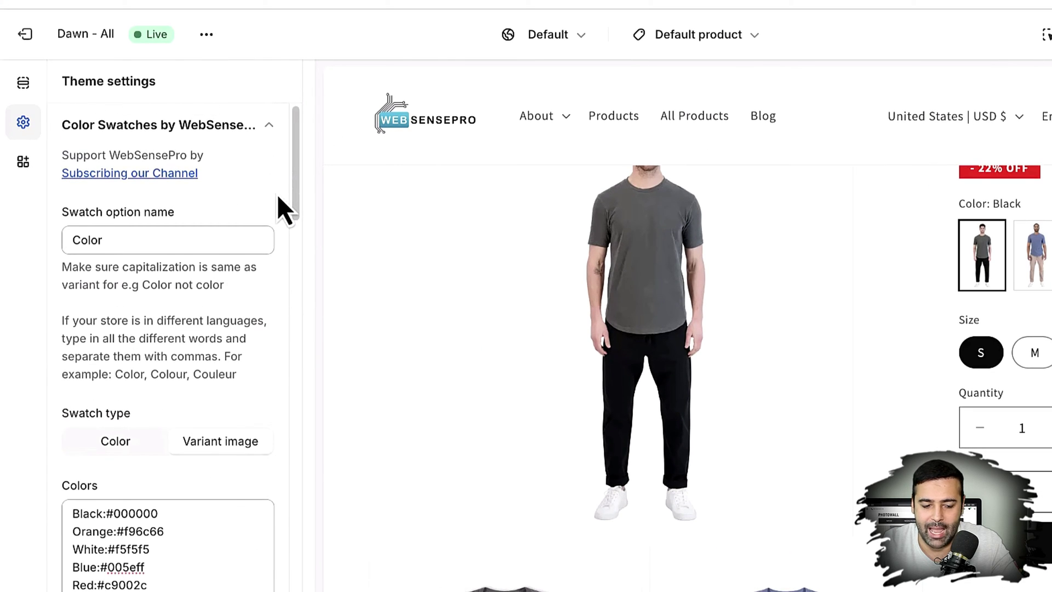
scroll(278, 193, down, 3)
scroll(277, 194, down, 3)
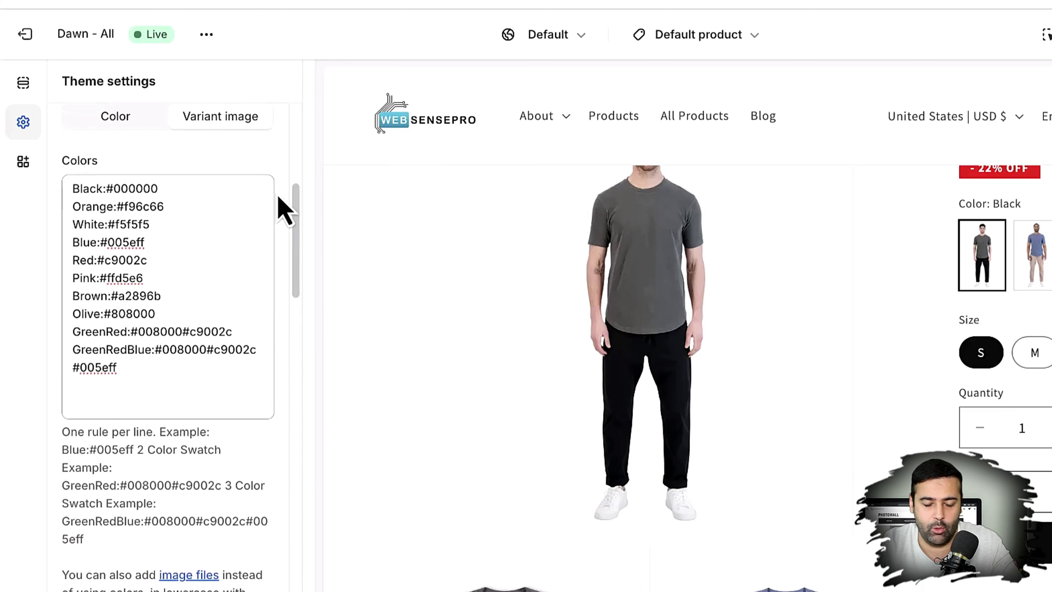
Step: Try swatch sizes of 64 px and 90 px, and settle on 50 px
scroll(277, 194, down, 6)
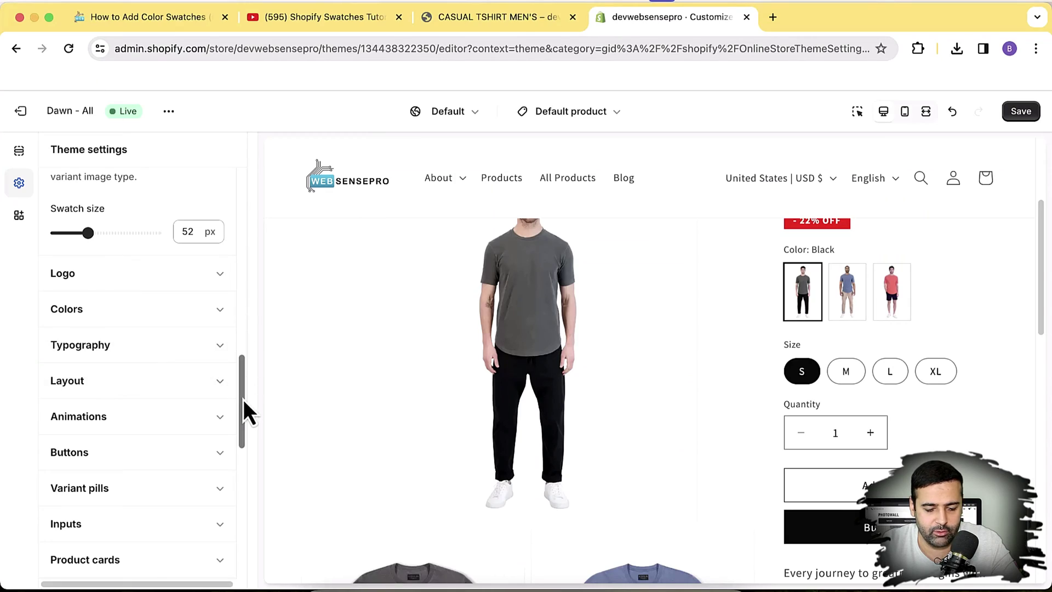
drag(243, 399, 244, 356)
drag(87, 418, 101, 417)
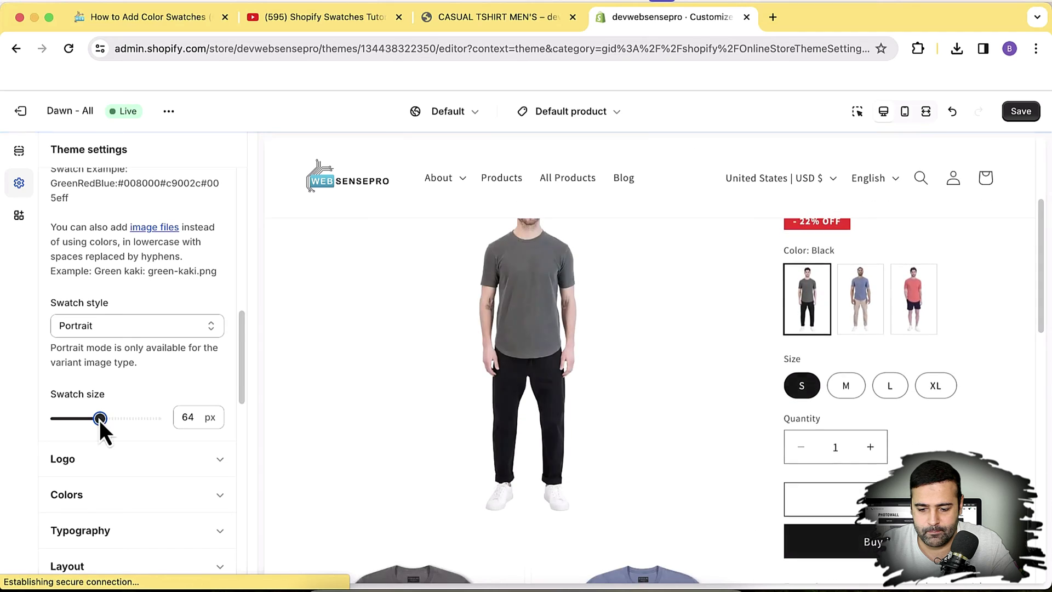
drag(102, 418, 125, 418)
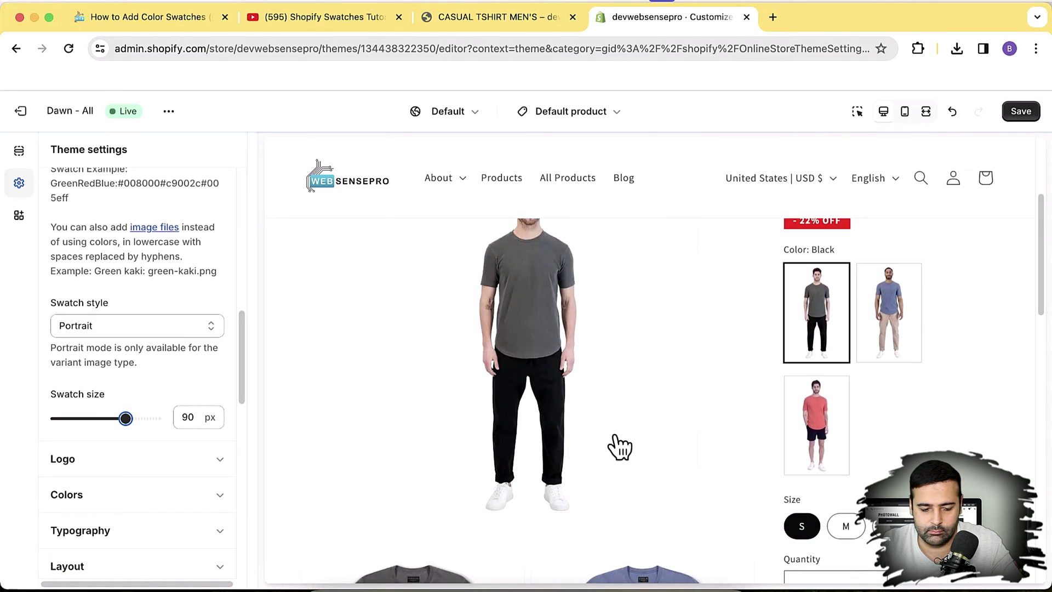
drag(126, 418, 95, 426)
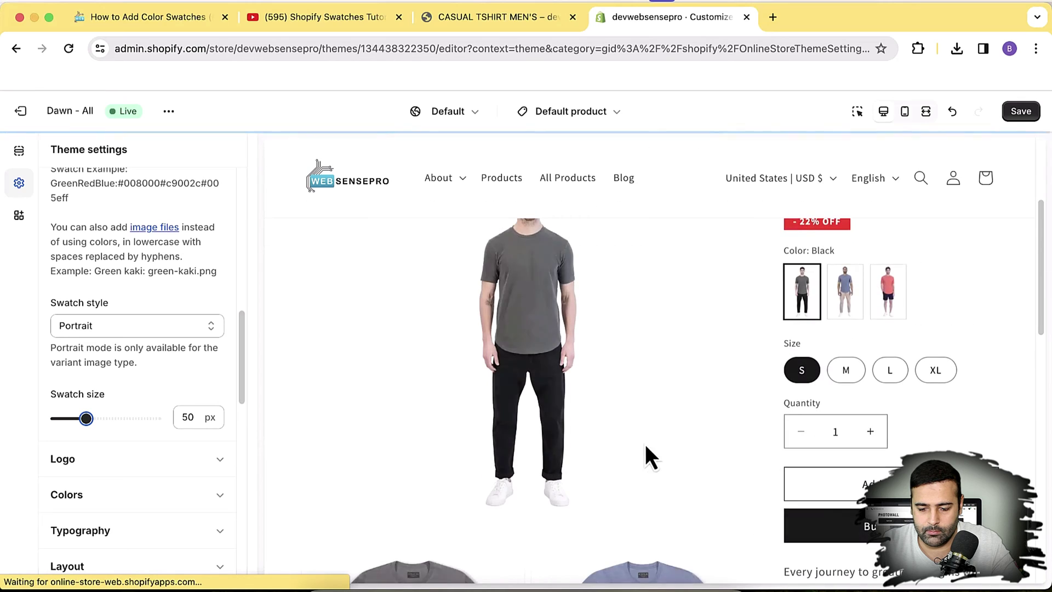
Step: Highlight the swatch option name "Color" and examine its capitalization and language instructions
scroll(144, 356, up, 8)
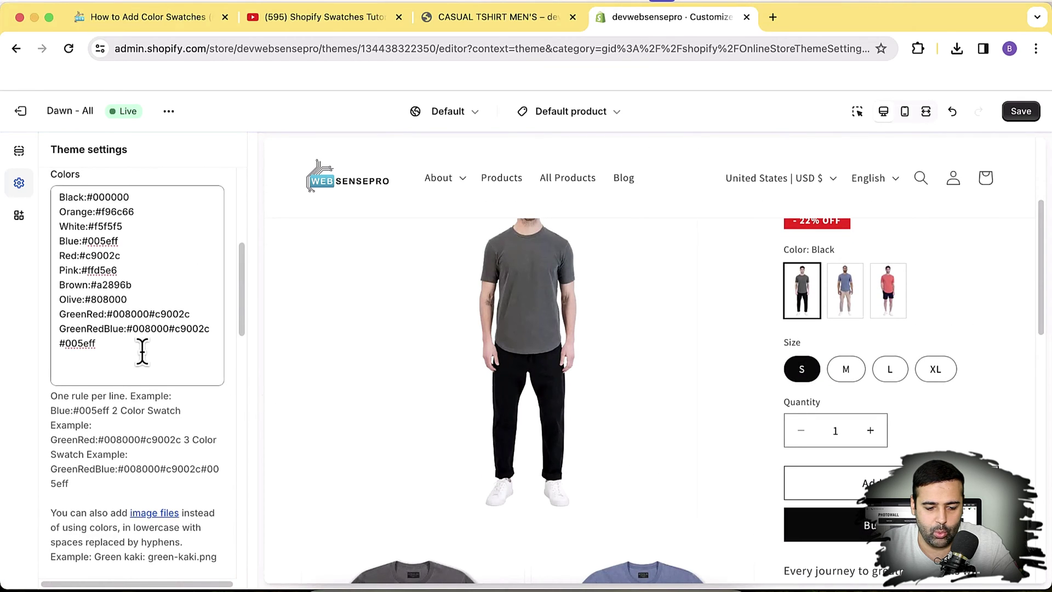
scroll(142, 354, up, 3)
drag(96, 279, 54, 280)
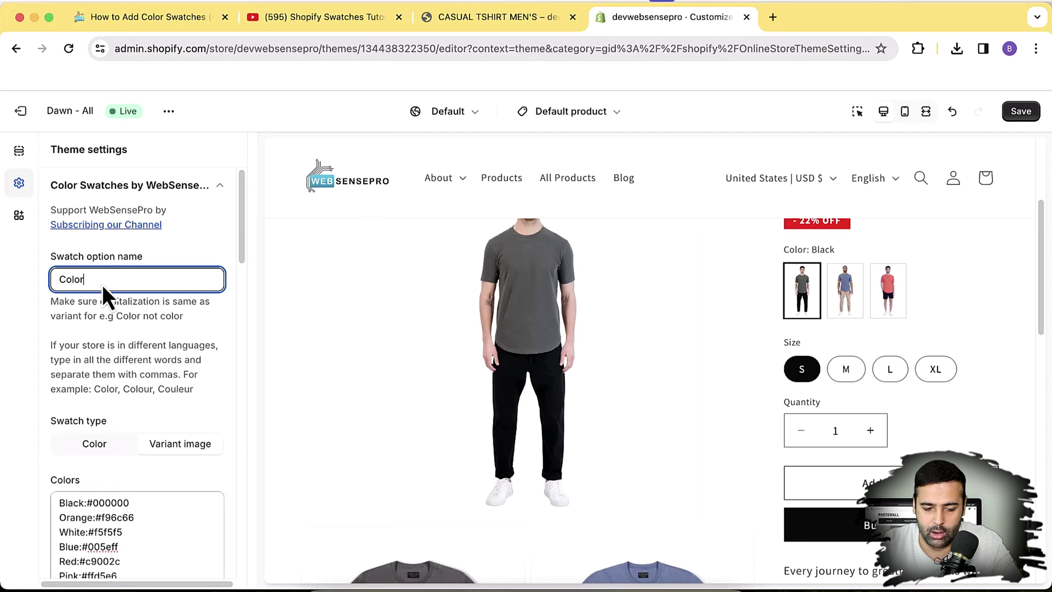
drag(99, 279, 67, 279)
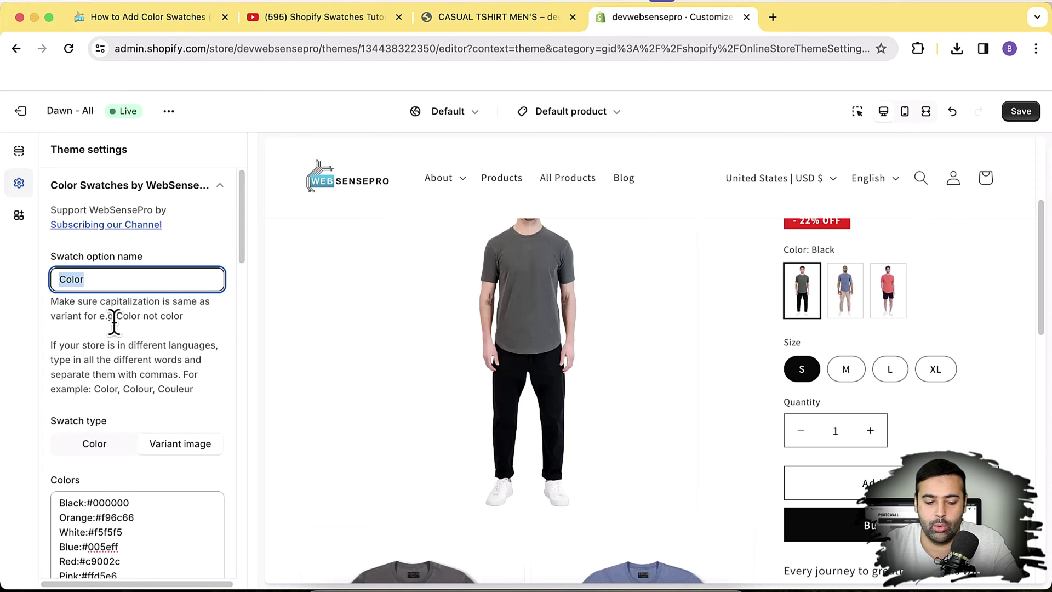
click(98, 290)
drag(98, 279, 50, 279)
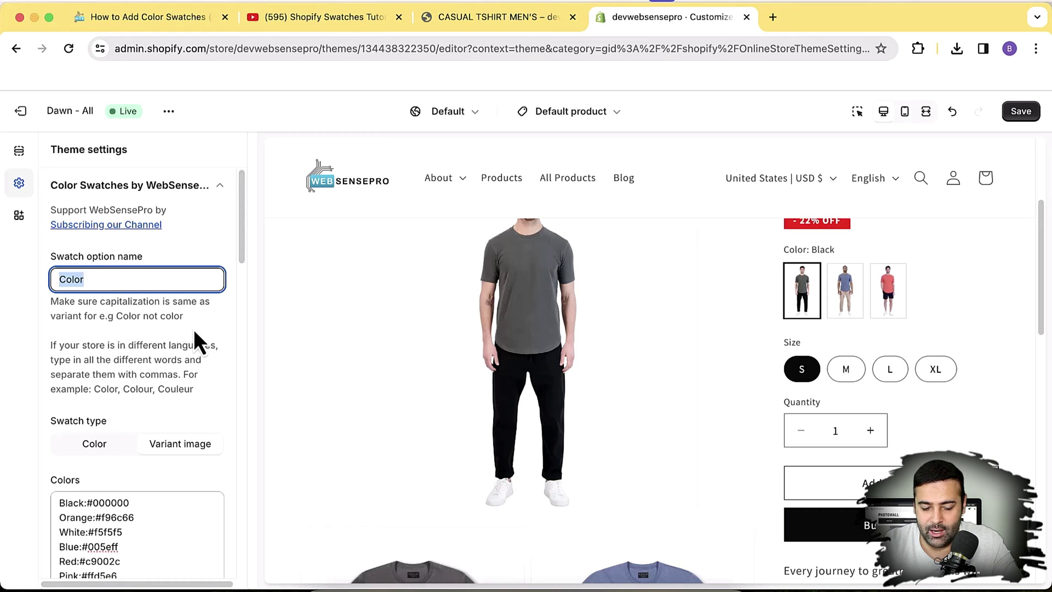
Step: Highlight the full list of color rules, and the two hex codes of the GreenRed rule
scroll(193, 330, down, 3)
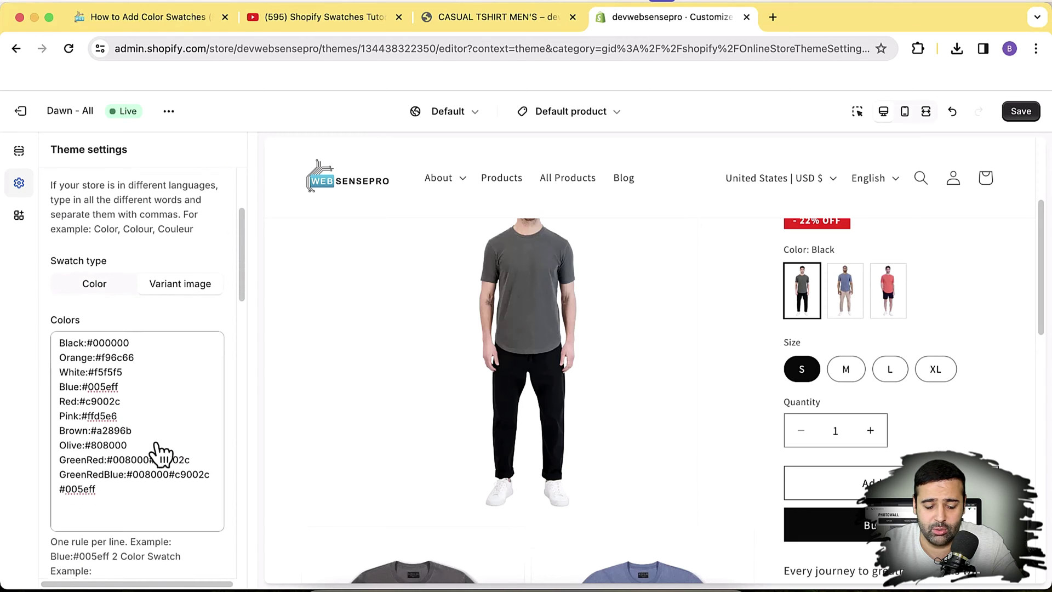
drag(134, 500, 47, 346)
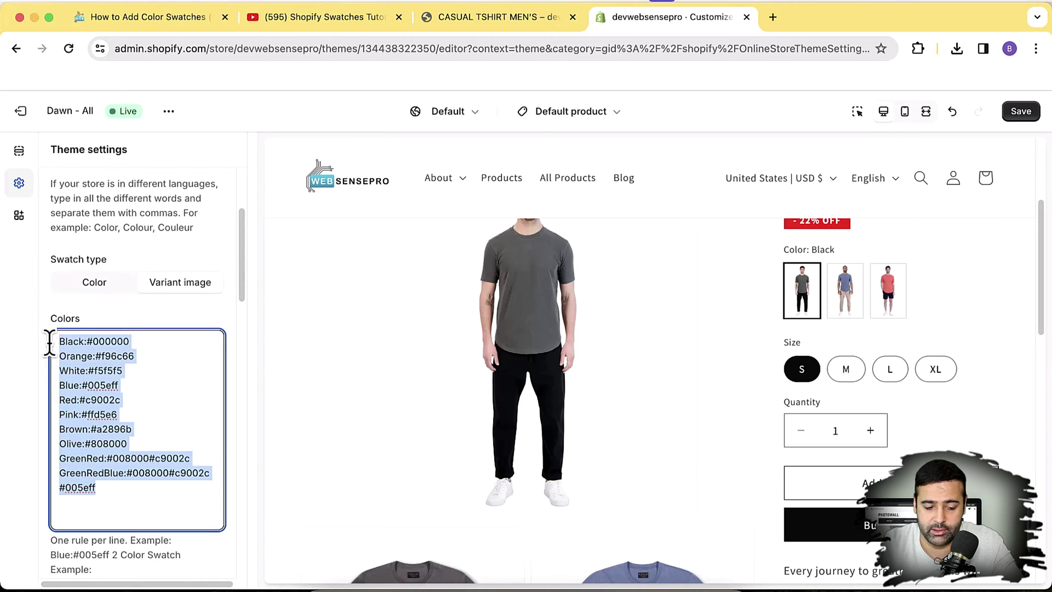
scroll(176, 375, down, 2)
click(78, 403)
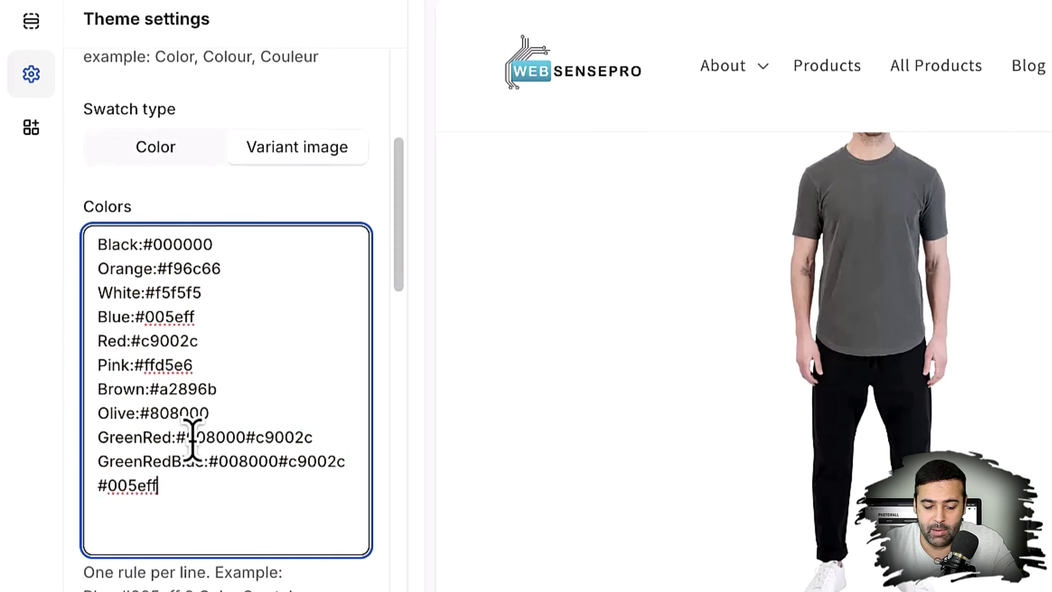
drag(113, 403, 187, 402)
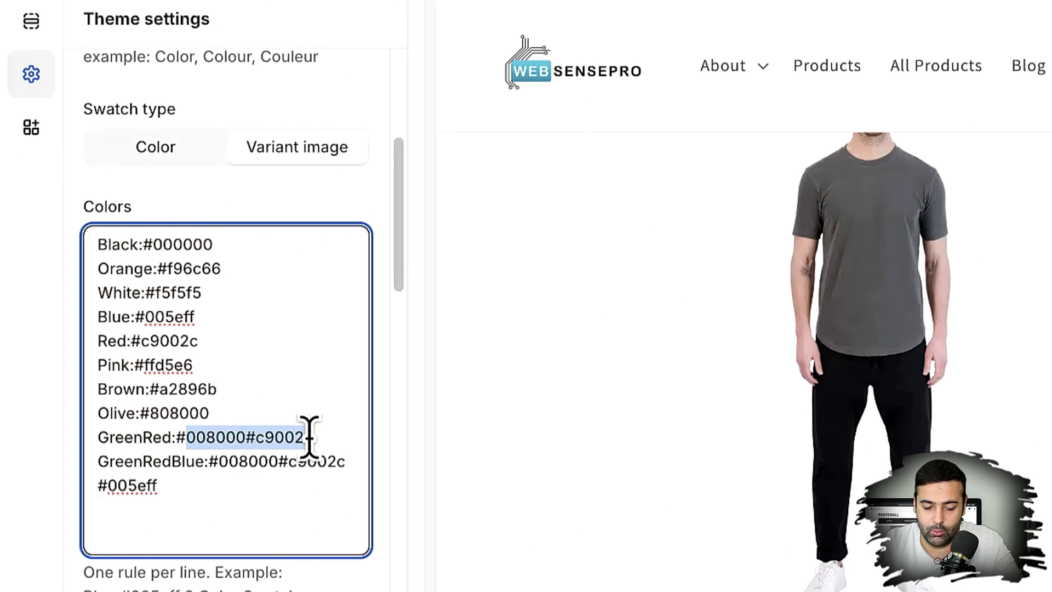
click(282, 485)
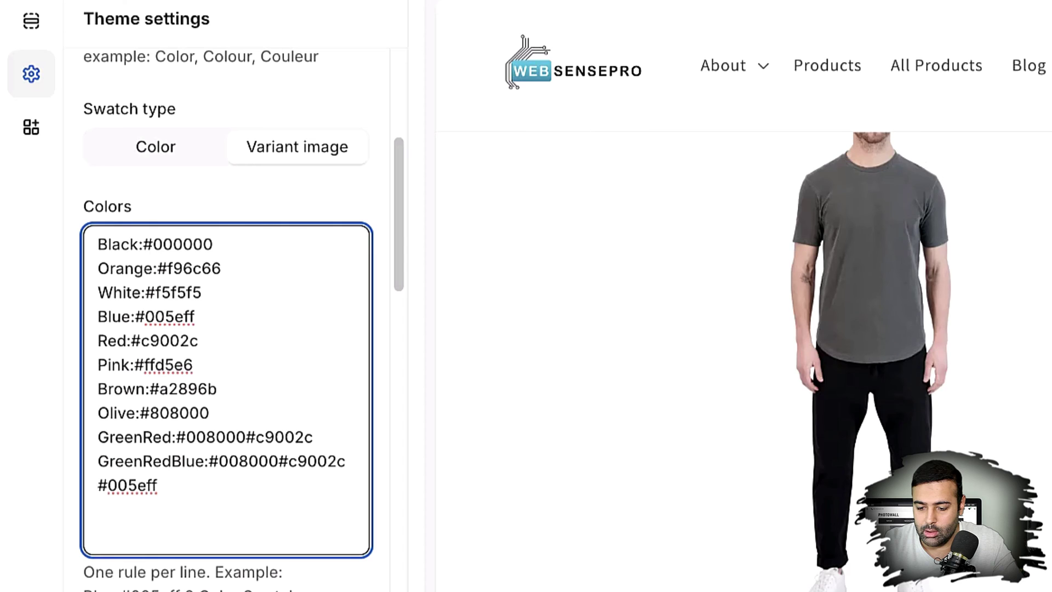
Step: Set the swatch type to Color and highlight the first hex code in the GreenRed rule
click(165, 149)
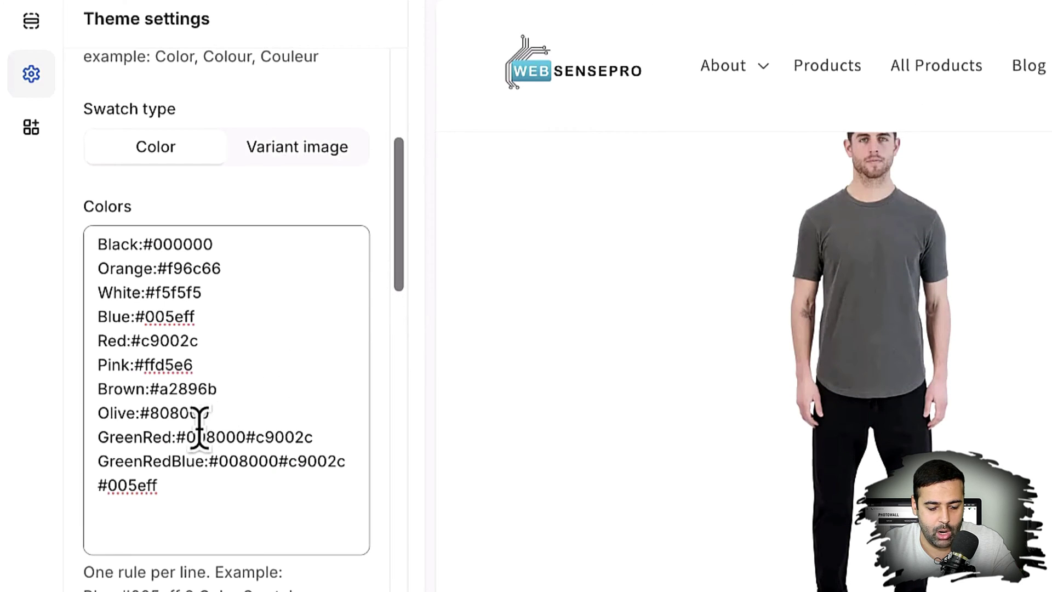
drag(186, 438, 229, 444)
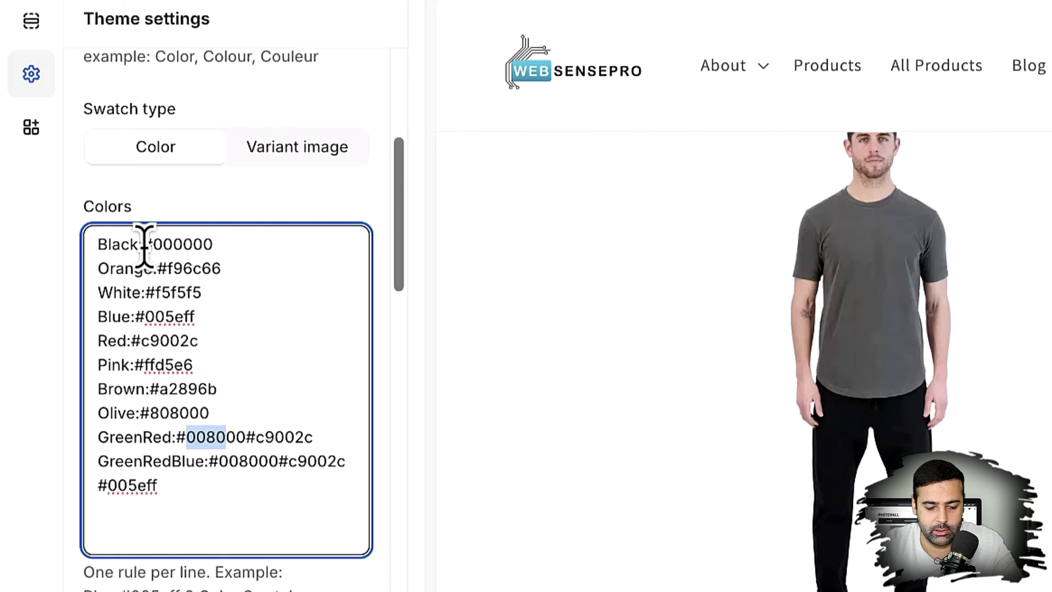
Step: Replace the Black rule's hex code with the GreenRed rule's two codes, #008000#c9002c
drag(144, 244, 226, 252)
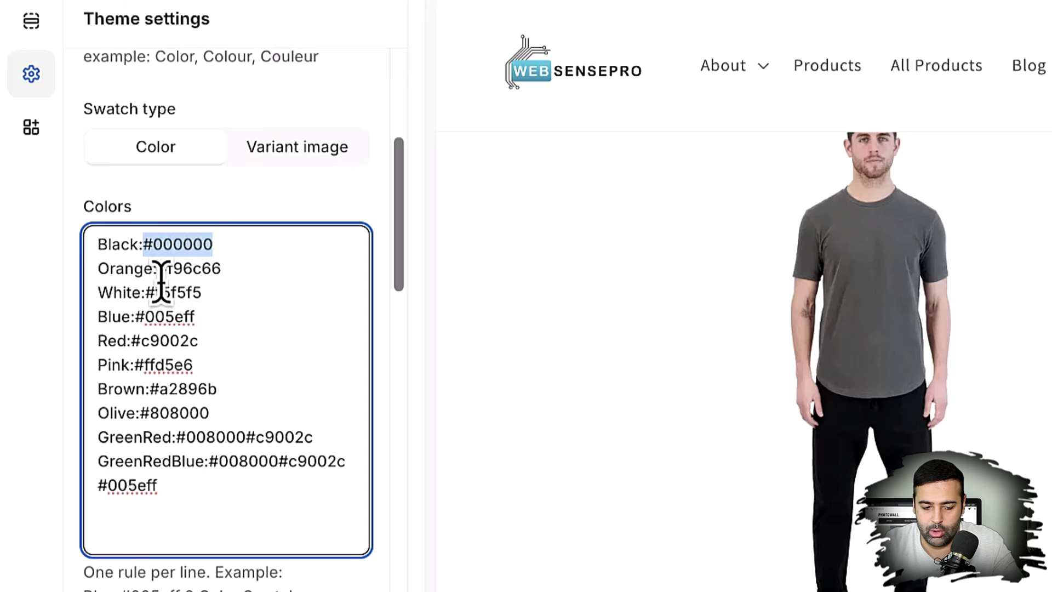
drag(179, 437, 316, 435)
key(ctrl+c)
drag(213, 245, 142, 244)
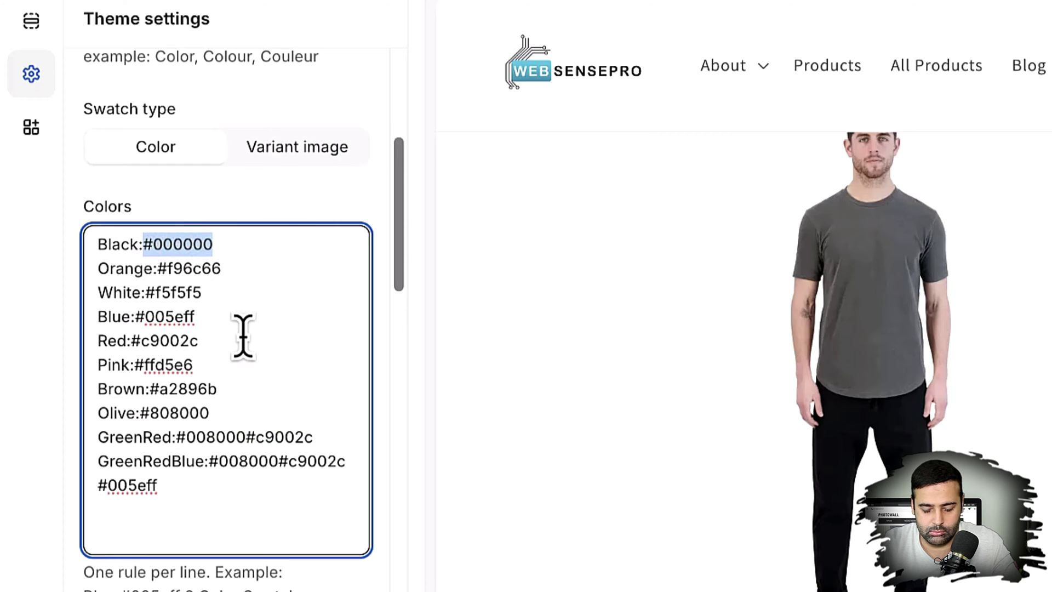
key(ctrl+v)
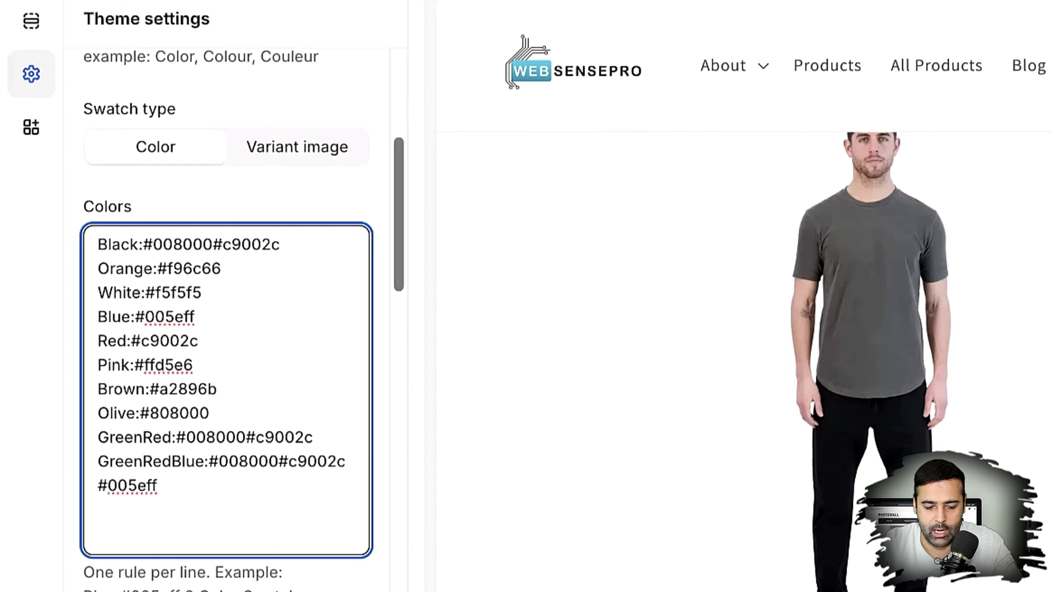
Step: Replace the Black rule's codes with the GreenRedBlue rule's three codes, #008000#c9002c#005eff
drag(212, 463, 227, 471)
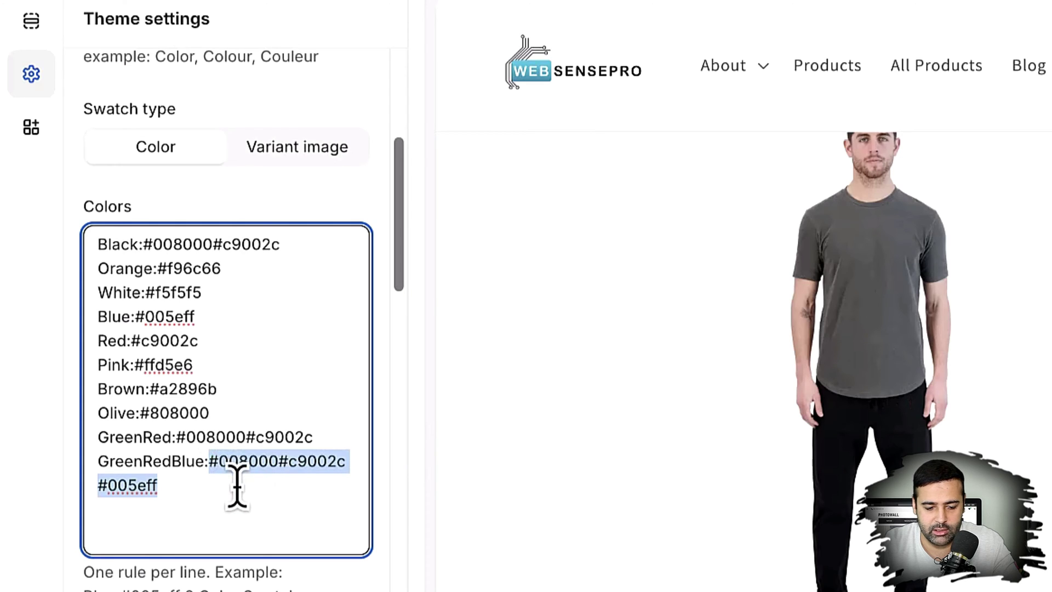
click(147, 241)
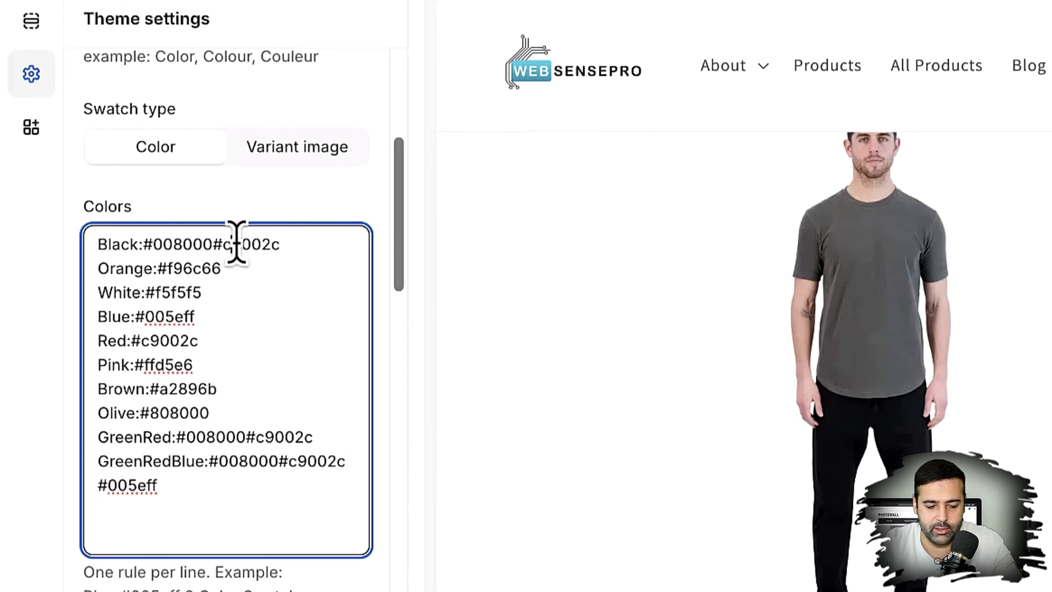
drag(325, 242, 146, 242)
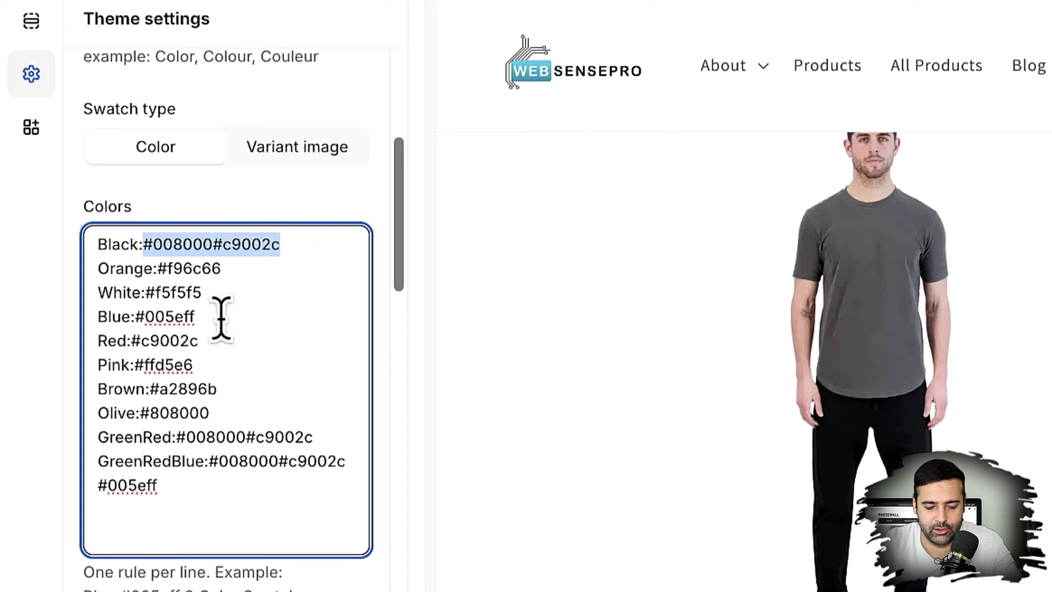
text(#008000#c9002c#005eff)
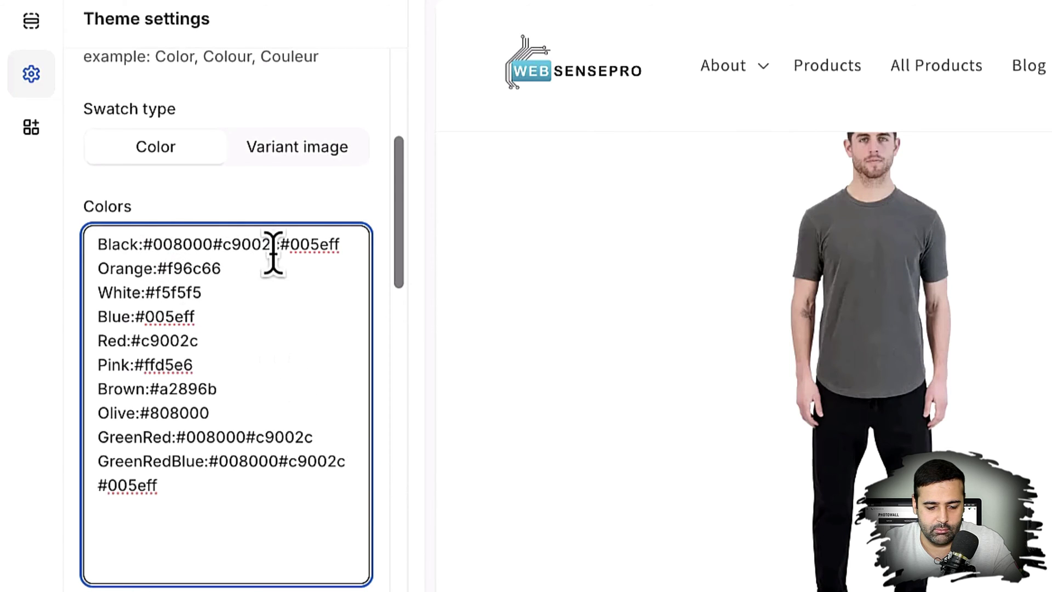
Step: Set the Black rule's color back to #000000 and save the theme settings
drag(353, 244, 153, 252)
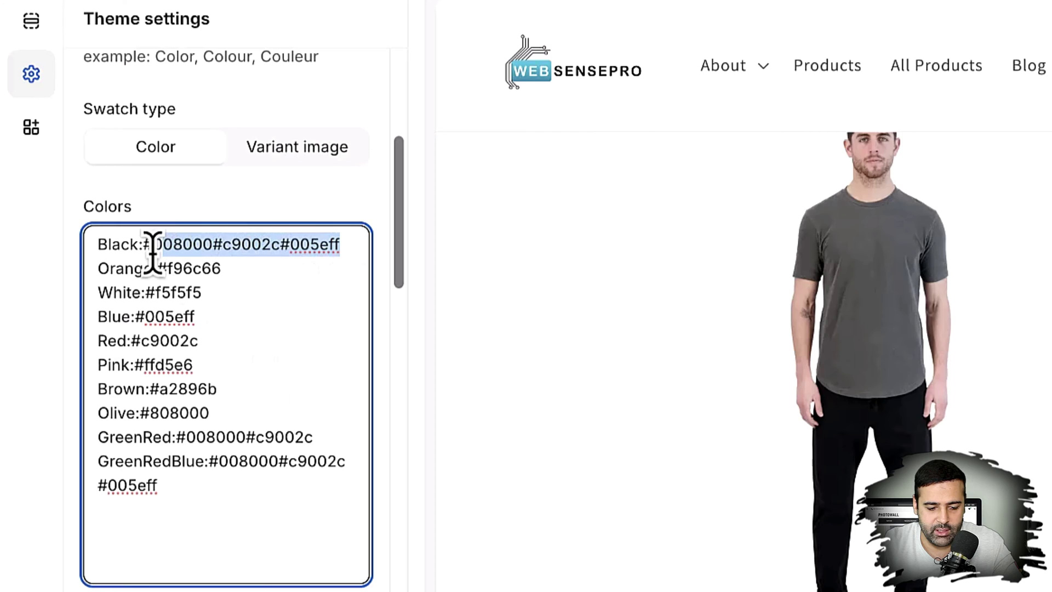
text(#000000)
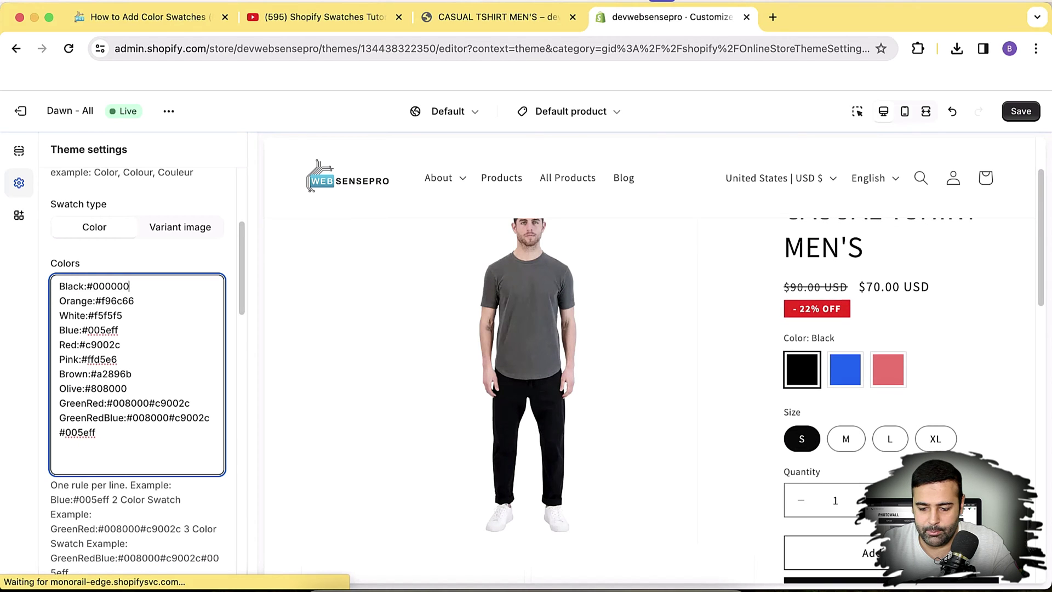
scroll(235, 336, down, 4)
scroll(237, 336, up, 7)
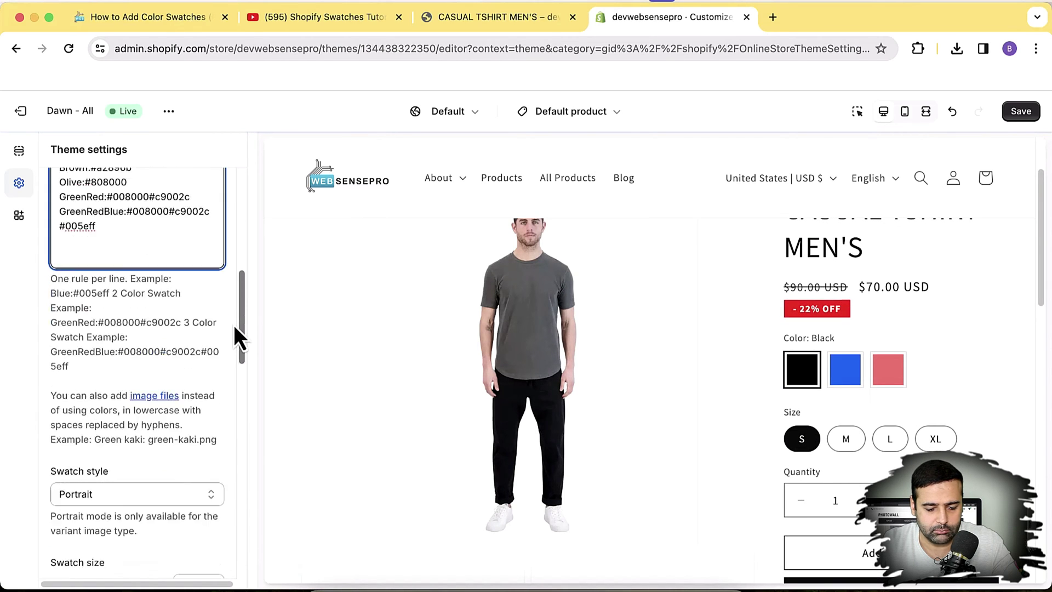
click(1018, 112)
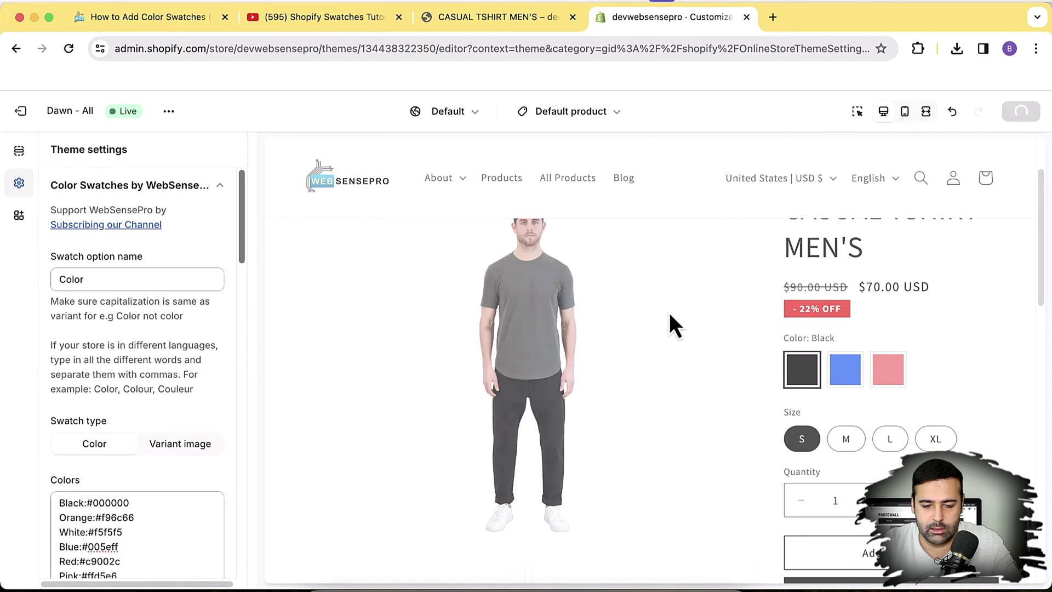
Step: Review the Step 1 settings_schema.json code in the swatch article, and look over the store's home page
click(179, 27)
scroll(726, 314, up, 5)
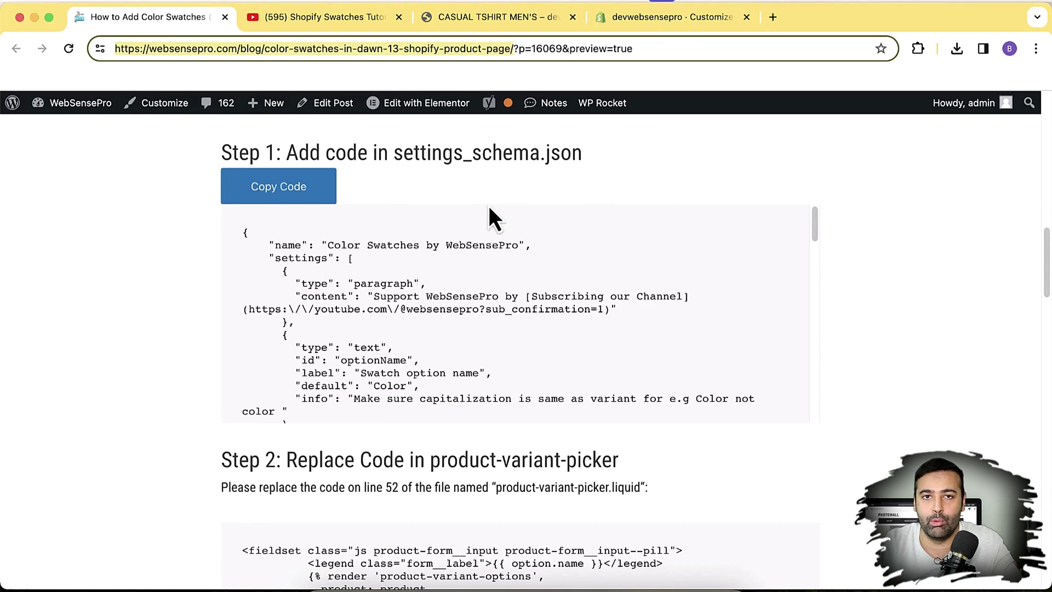
click(502, 22)
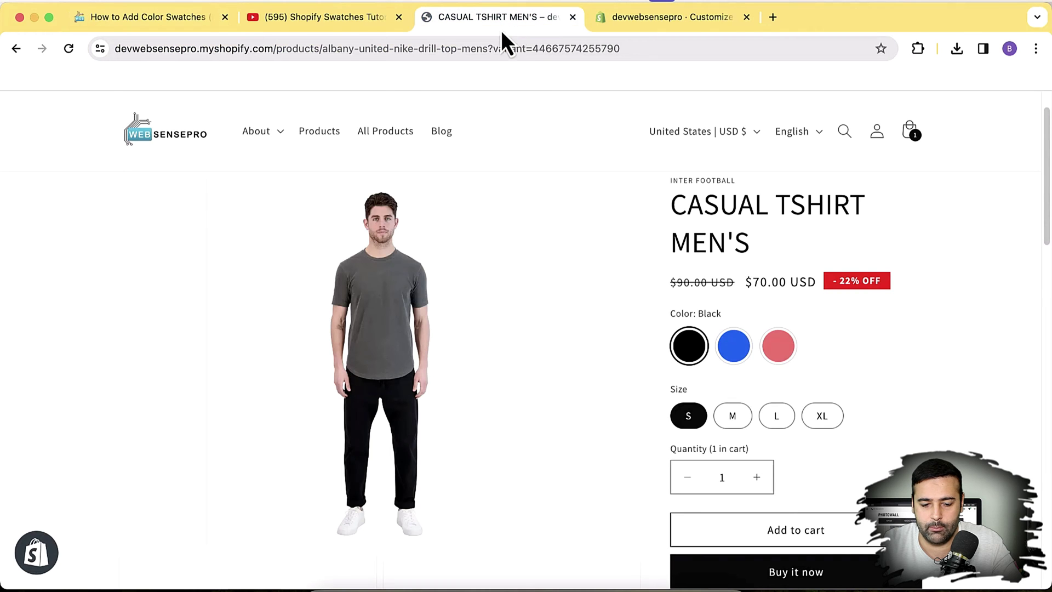
click(158, 169)
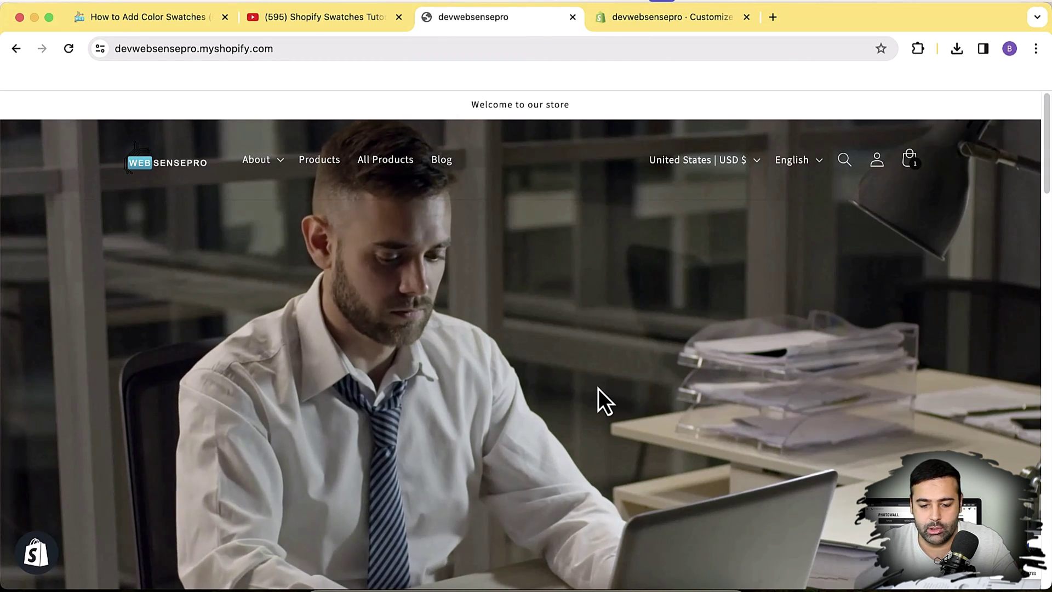
scroll(1048, 175, down, 7)
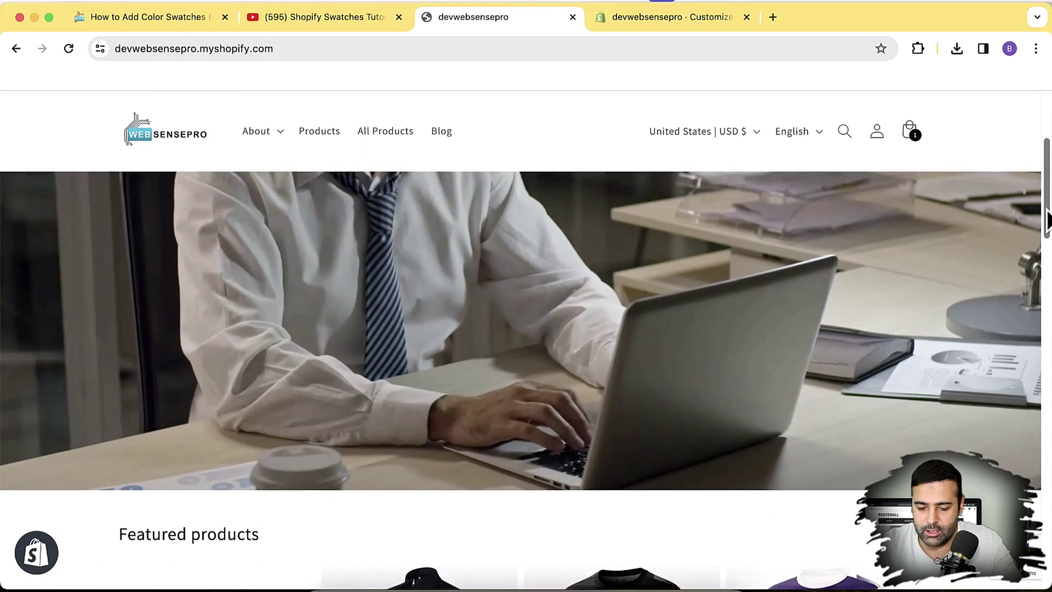
scroll(1047, 175, up, 7)
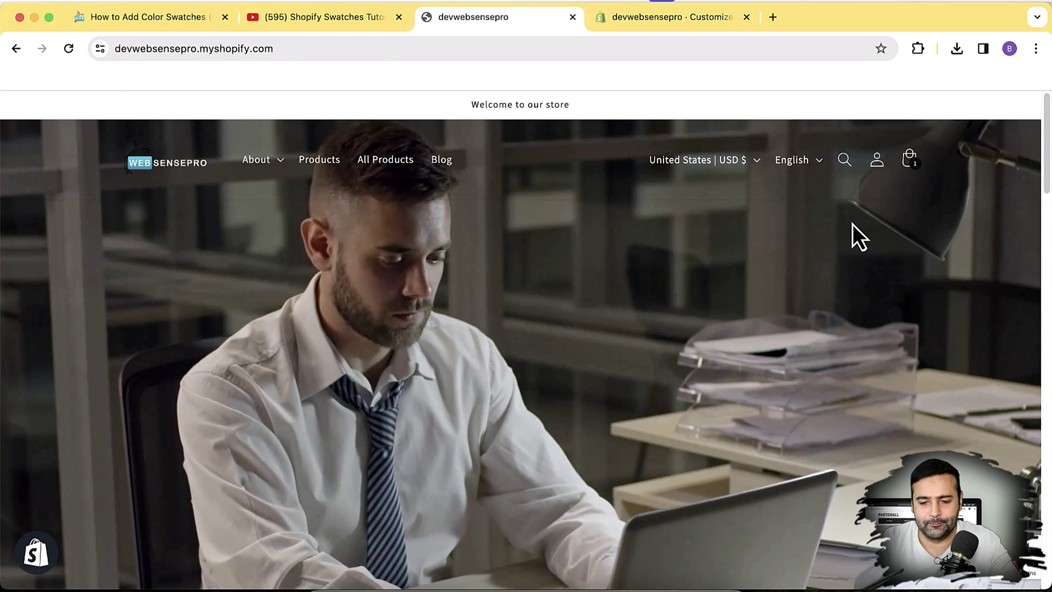
click(696, 24)
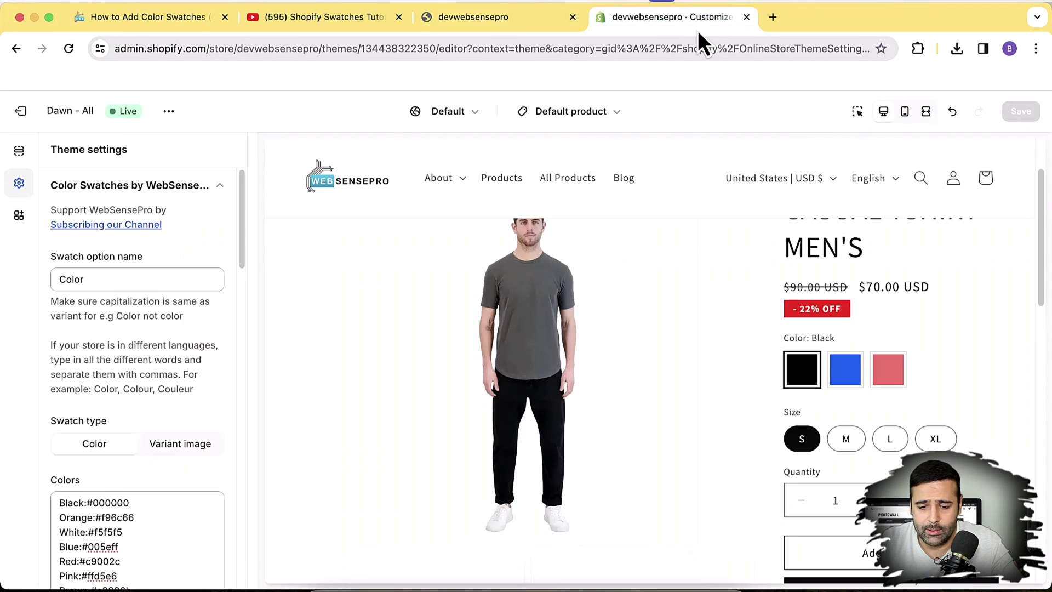
click(440, 20)
click(306, 50)
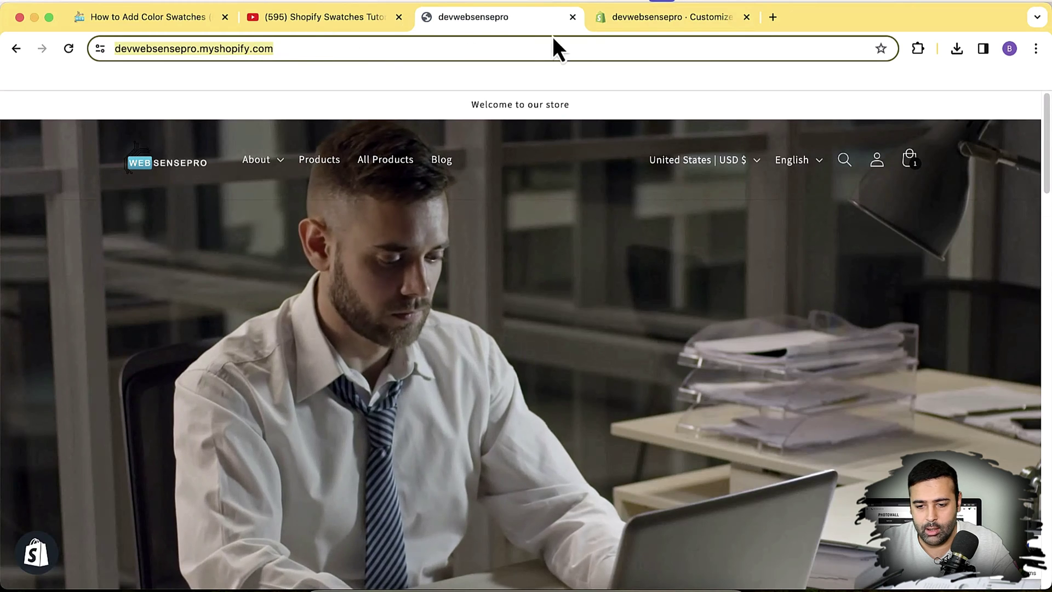
click(745, 17)
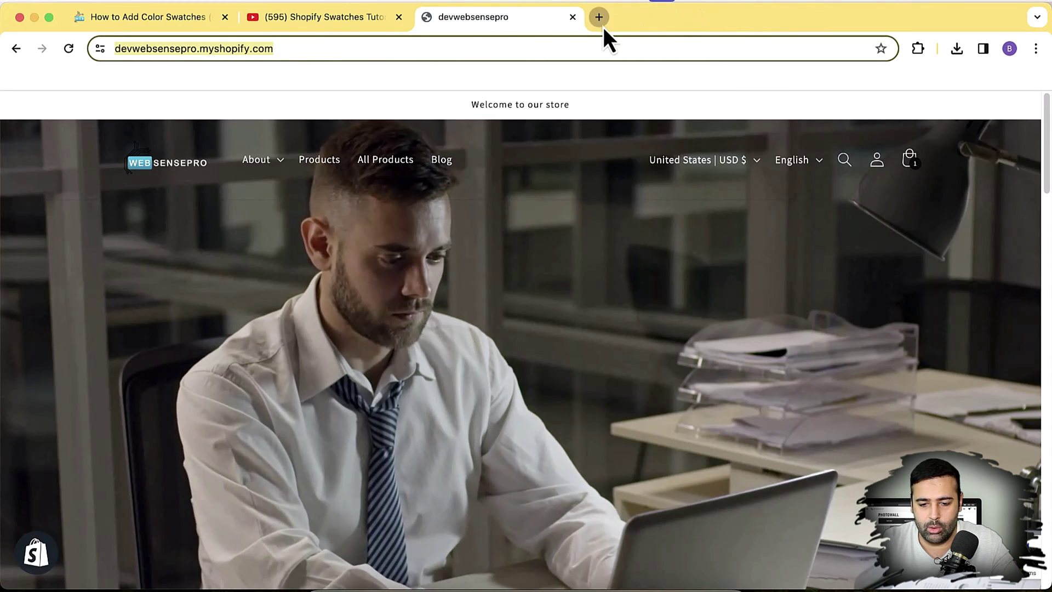
click(599, 18)
text(https://devwebsensepro.myshopify.com/admin)
key(Return)
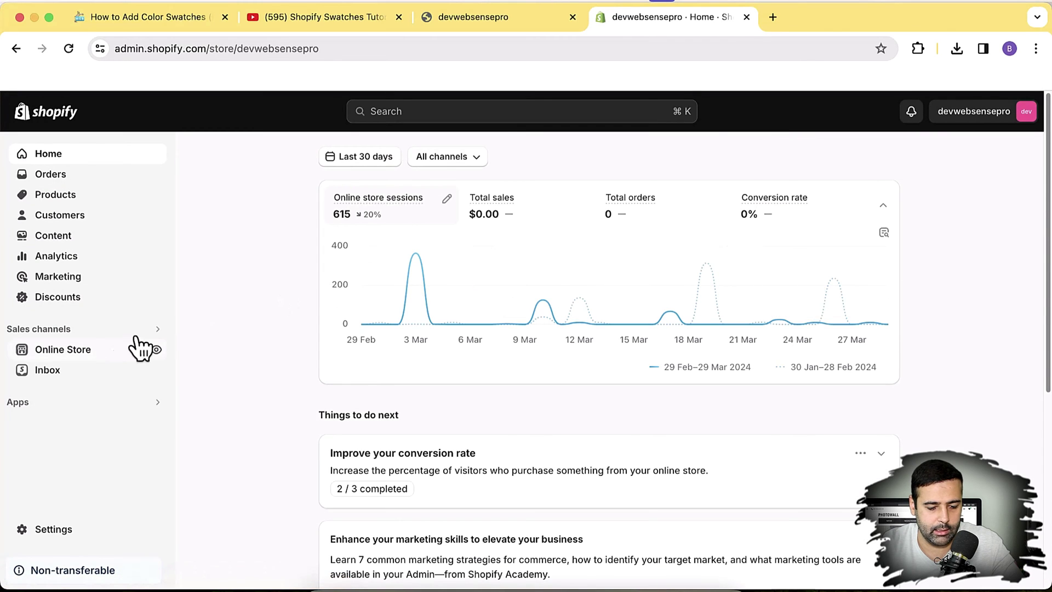
Step: Add the free Dawn theme to the online store's theme library and publish it as the current theme
click(100, 351)
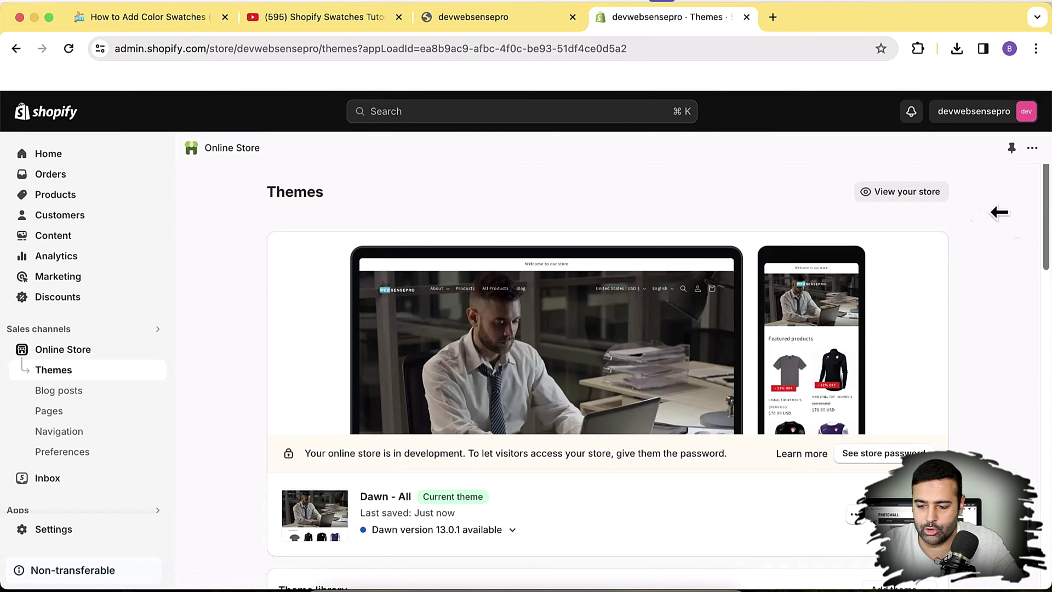
drag(1047, 211, 1047, 474)
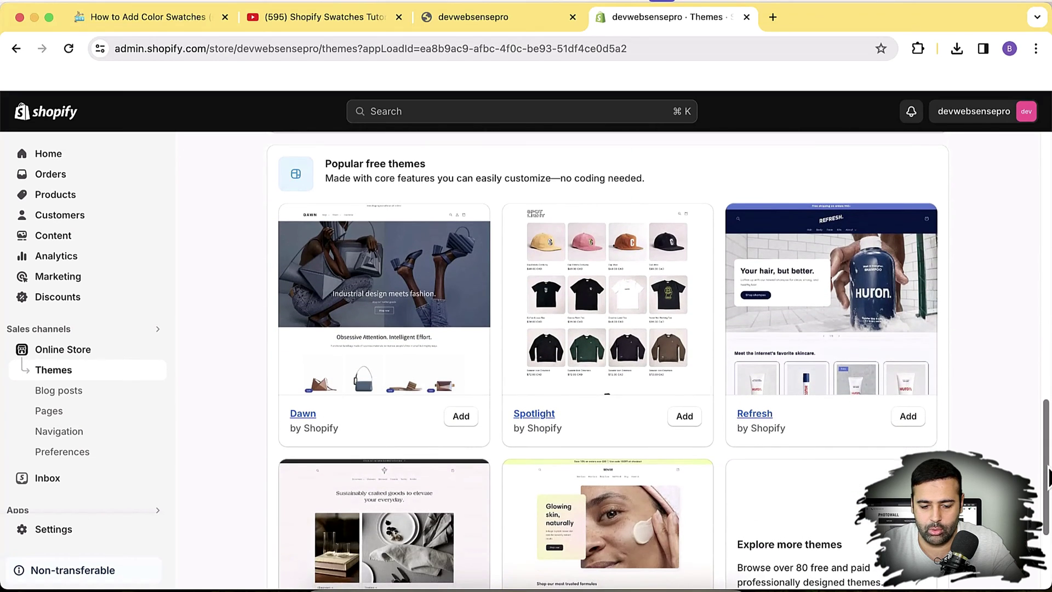
click(462, 419)
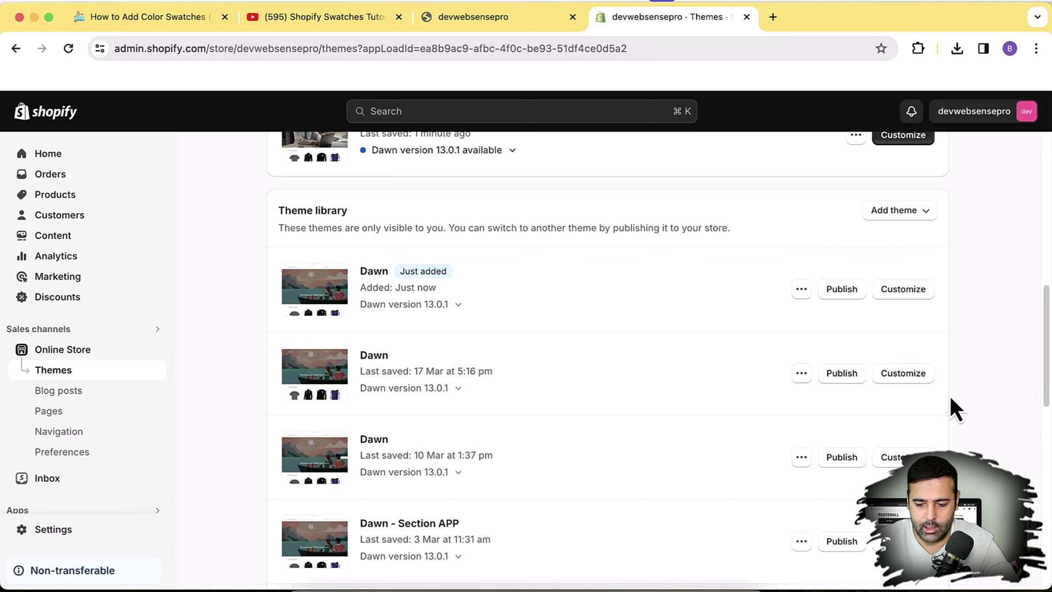
click(837, 293)
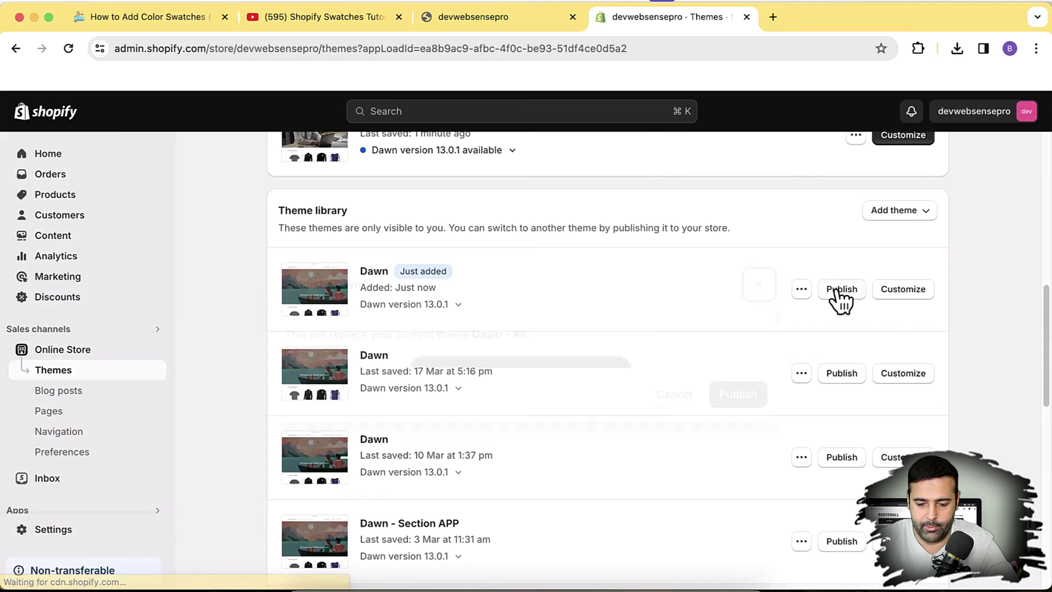
click(730, 446)
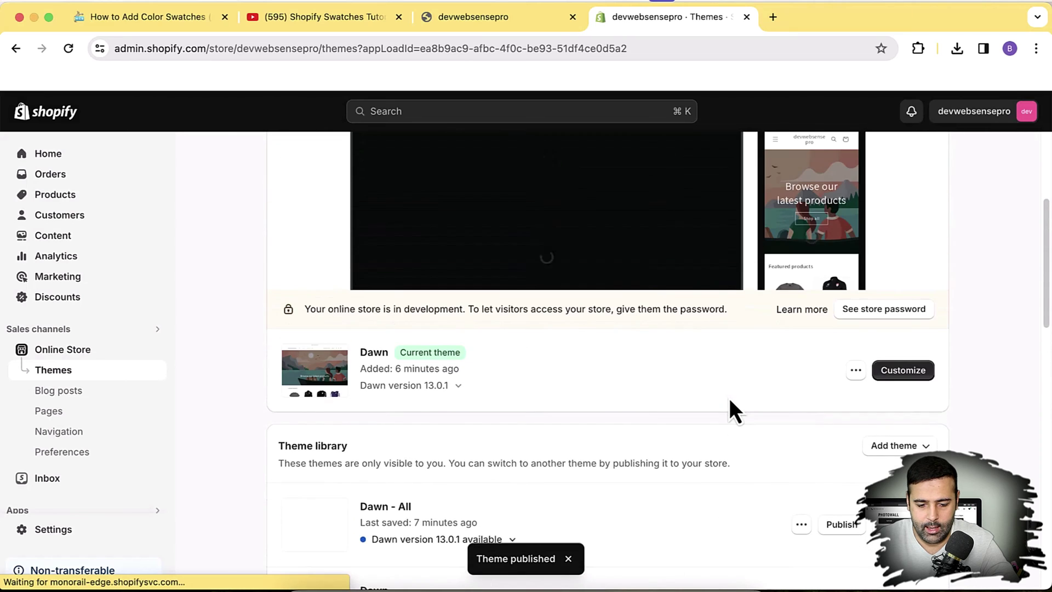
Step: Preview the published Dawn theme in place of the old storefront tab and open the CASUAL TSHIRT MEN'S product
click(856, 374)
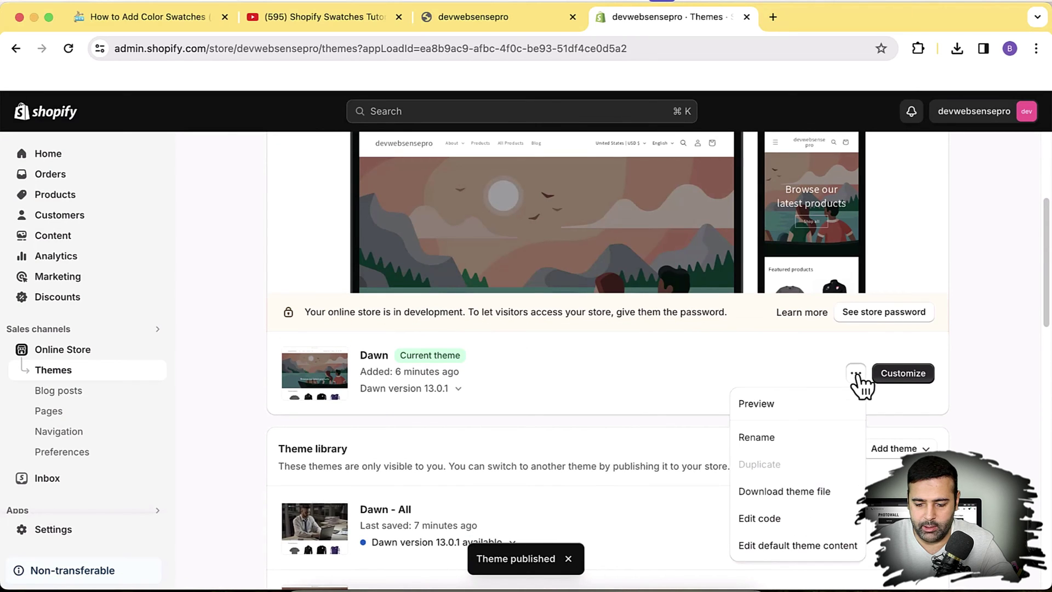
click(838, 410)
drag(838, 16, 569, 21)
click(573, 17)
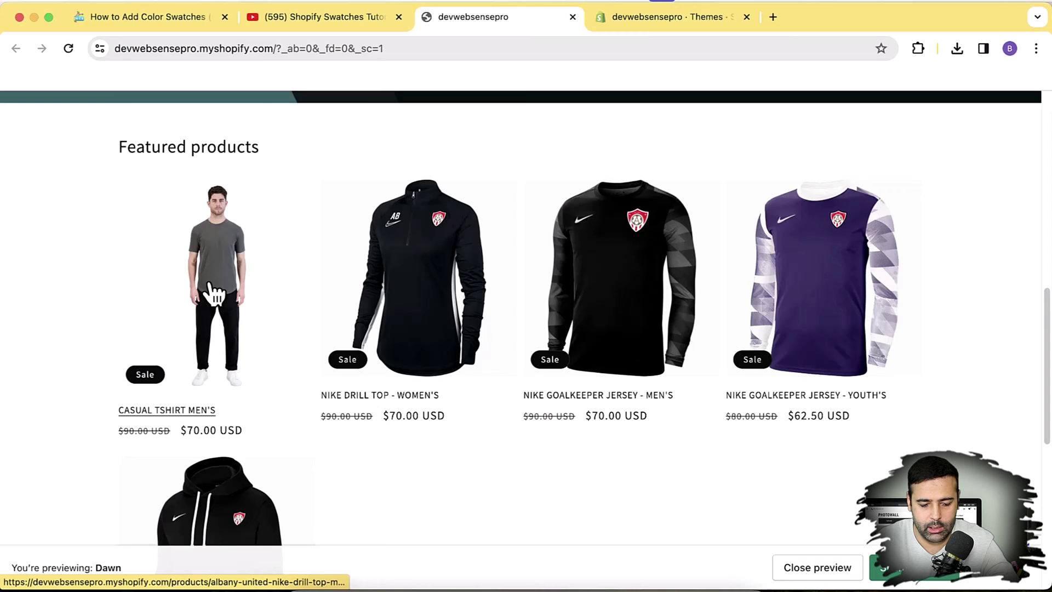
click(211, 284)
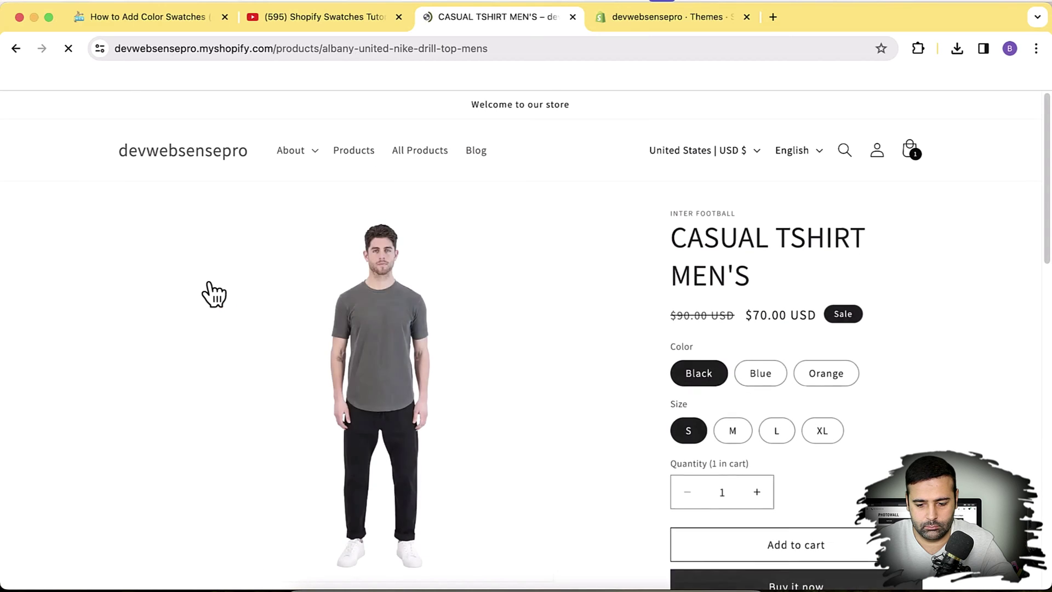
Step: Check the product's default color options by selecting Blue, Orange and Black in turn
drag(1047, 232, 994, 251)
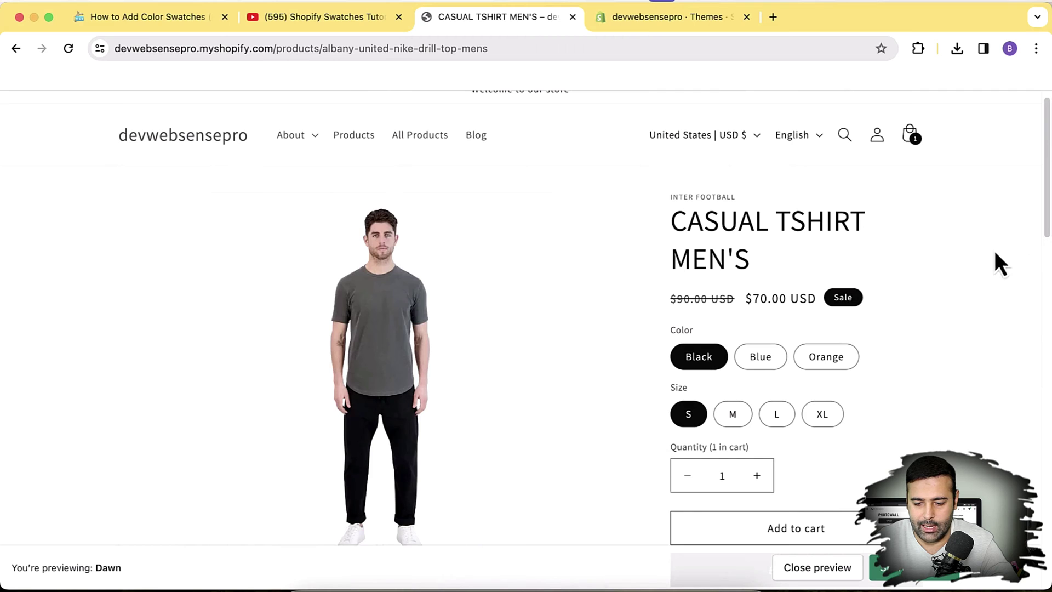
click(769, 362)
click(824, 363)
click(697, 359)
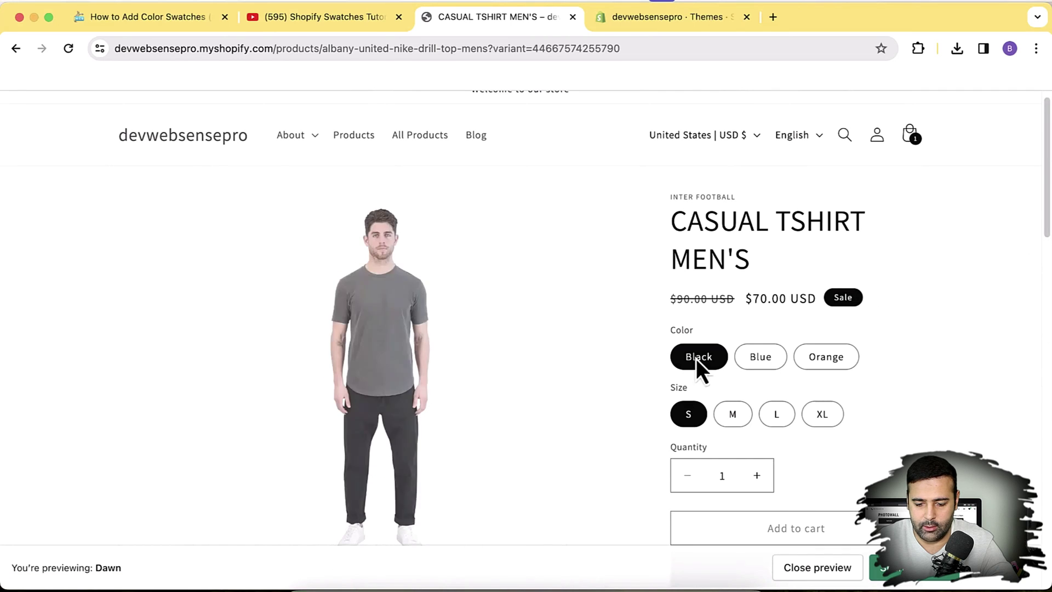
mouse_move(1047, 216)
mouse_down()
mouse_move(1047, 399)
mouse_move(1049, 199)
mouse_up()
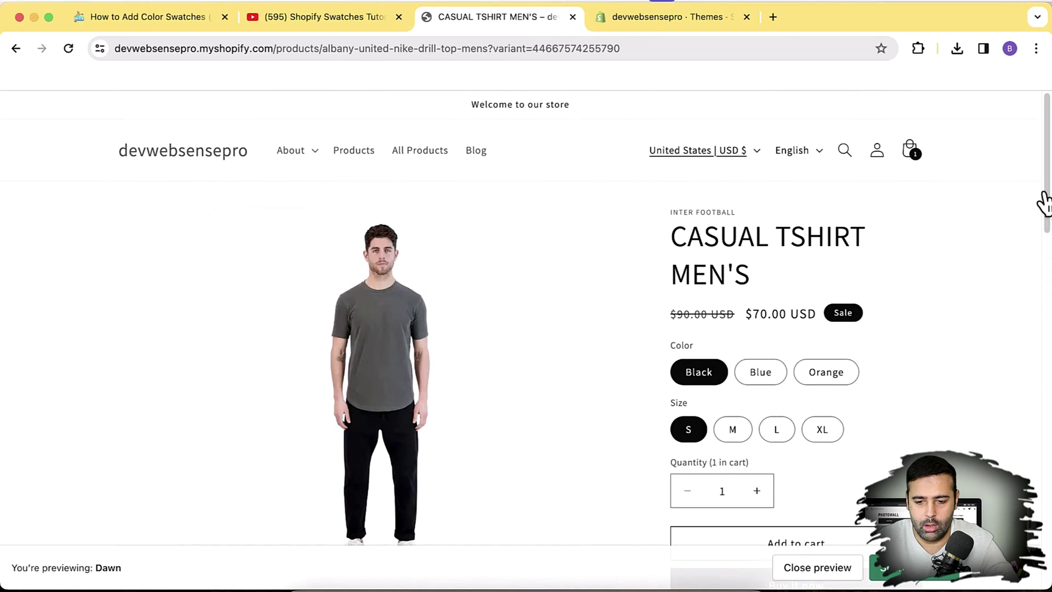
Step: Return to the admin's Themes page and open the code editor for the current Dawn theme
click(655, 17)
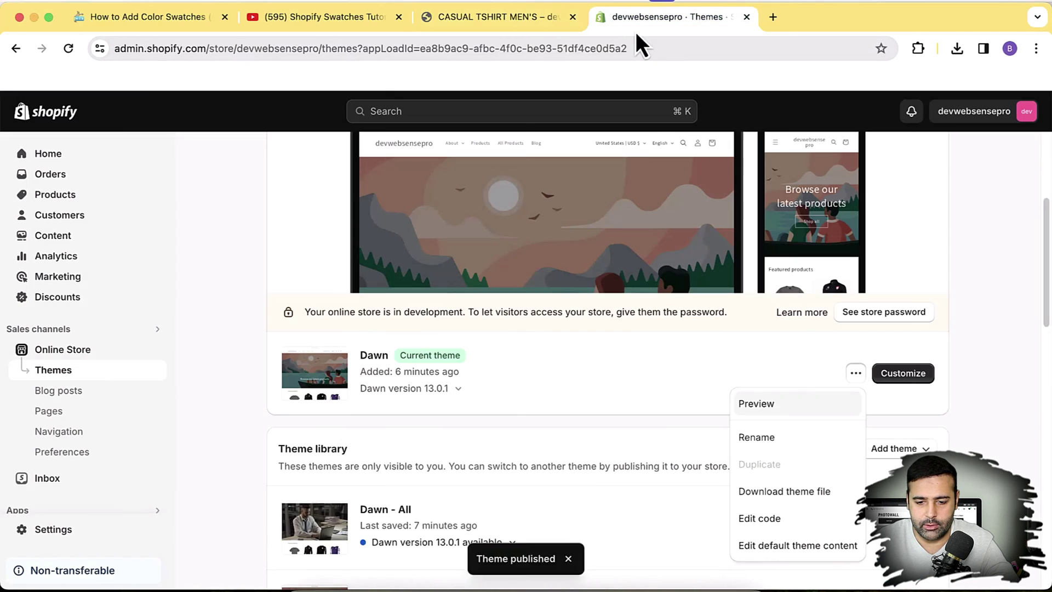
click(962, 235)
scroll(1045, 262, down, 2)
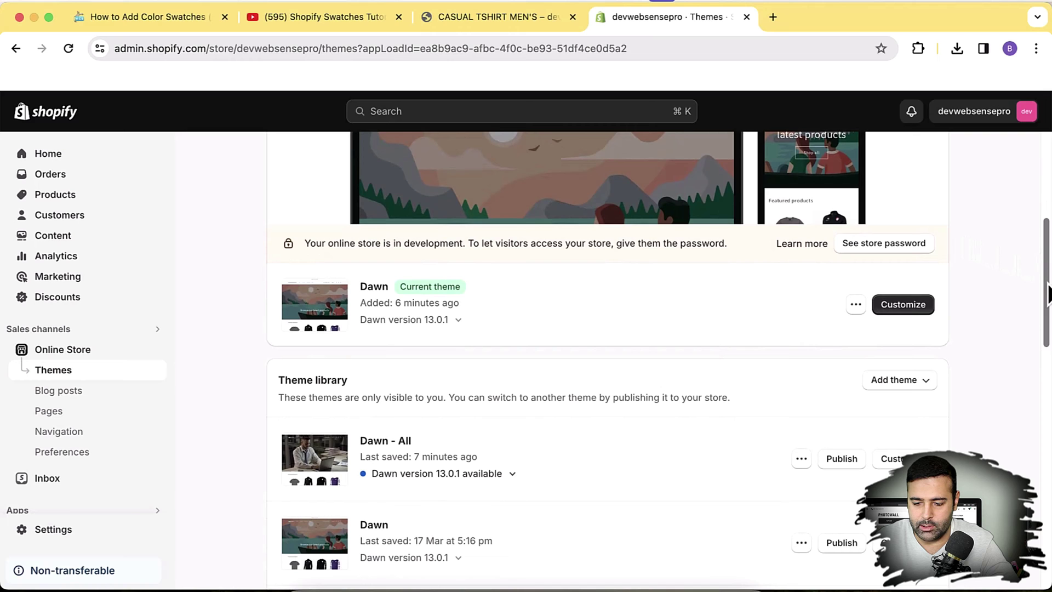
click(856, 307)
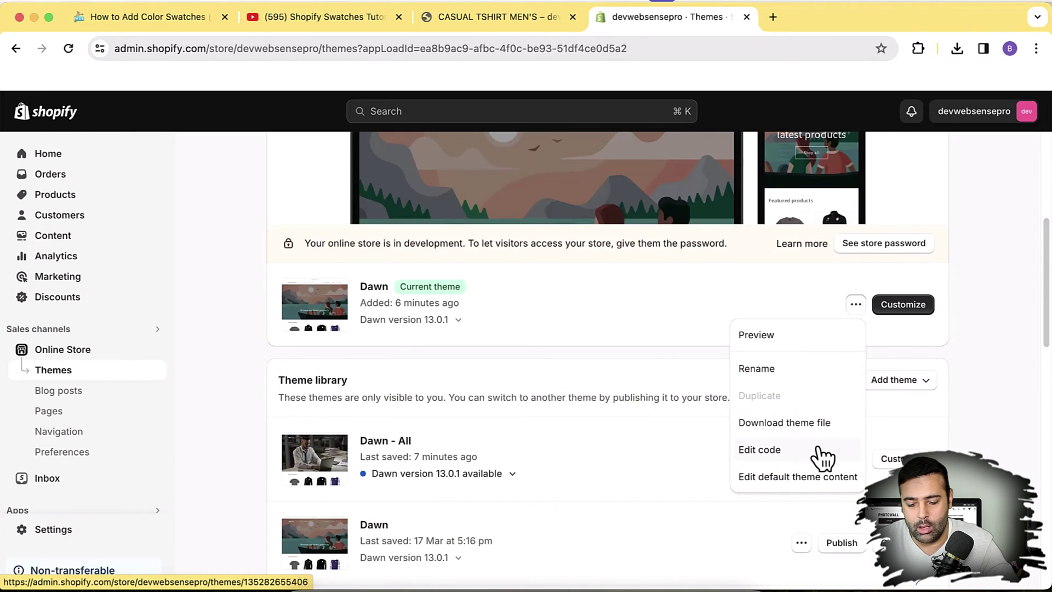
click(817, 449)
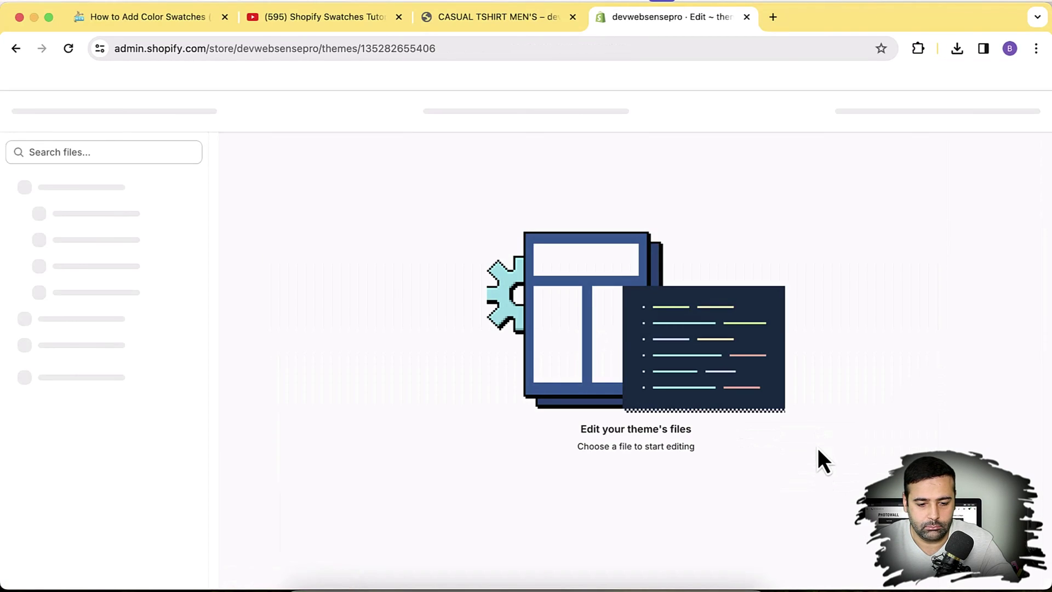
Step: Consult Step 1 of the WebSensePro swatches article, then find and open settings_schema.json in the Dawn theme's code editor
click(152, 25)
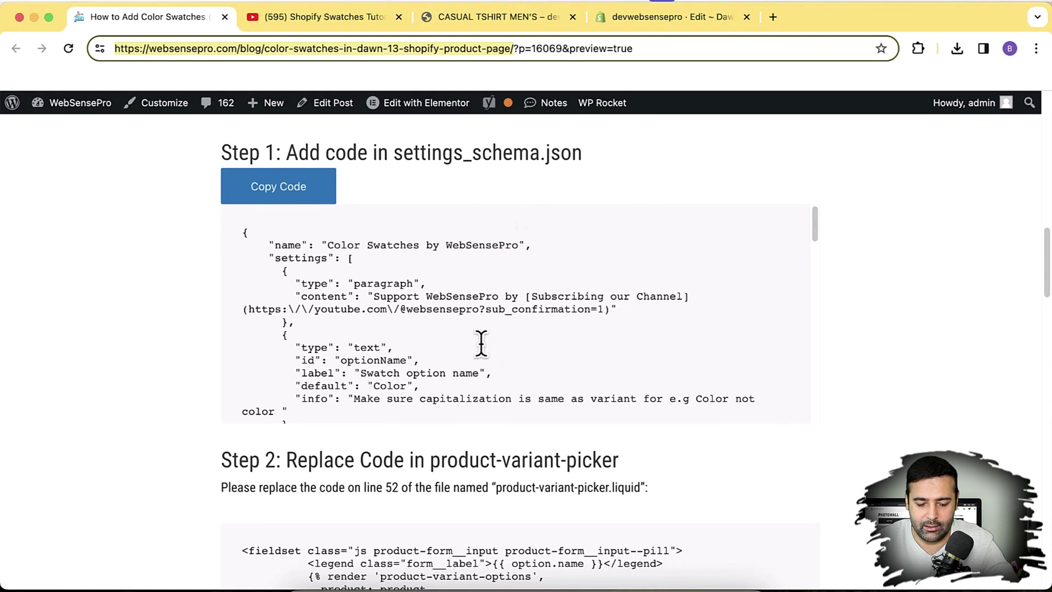
click(630, 27)
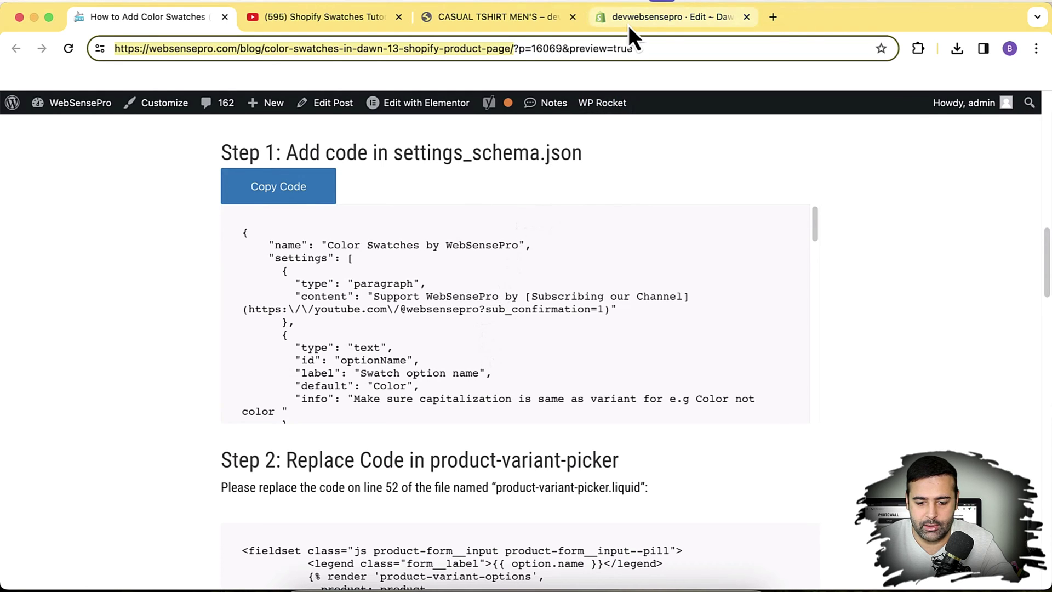
click(123, 154)
text(settings)
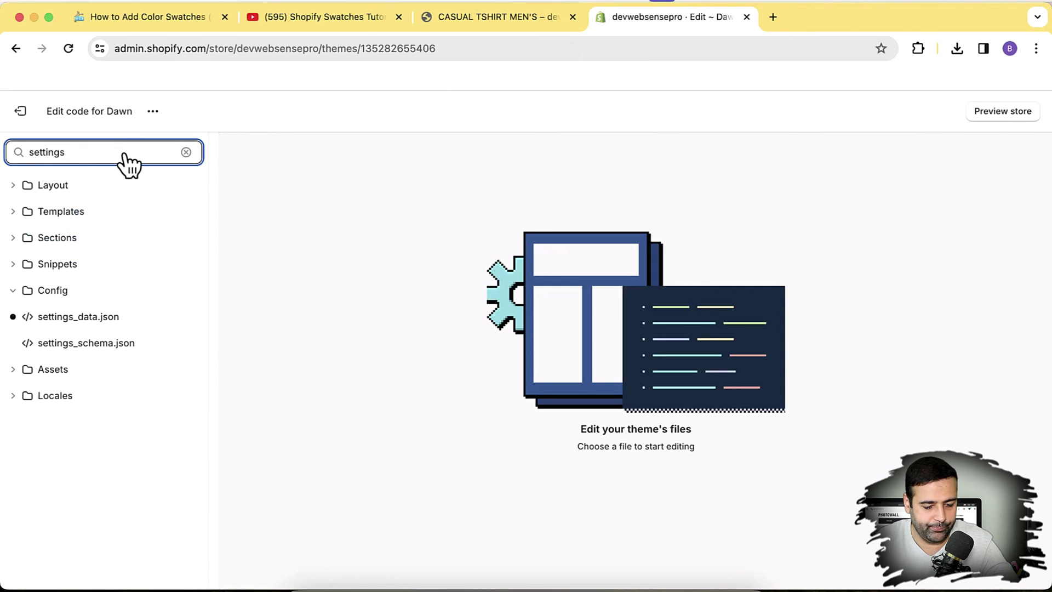
click(101, 343)
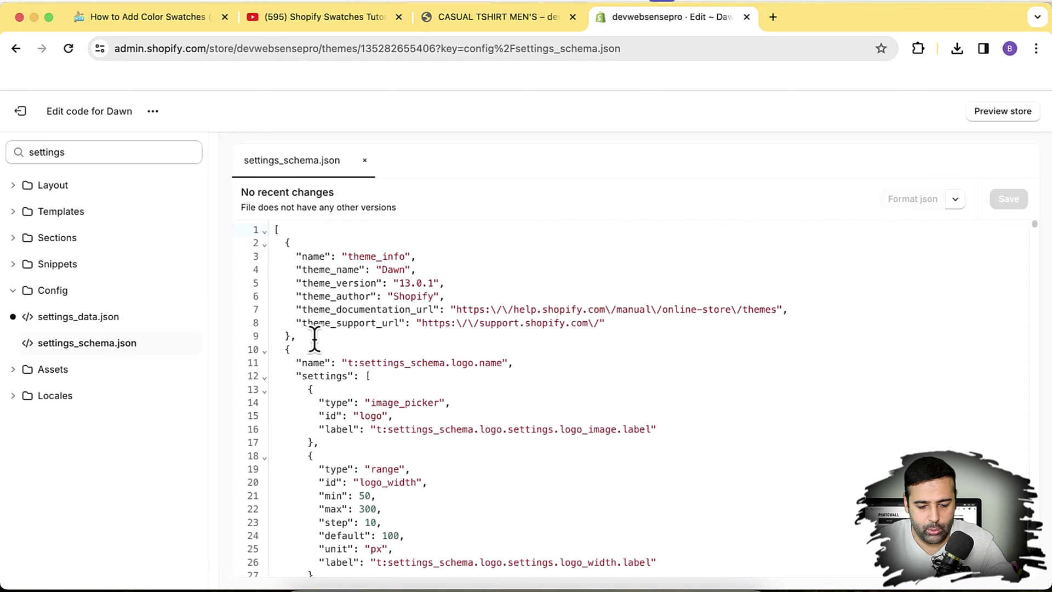
Step: Add an empty line after the theme_info block in settings_schema.json and copy the article's Step 1 code
click(305, 338)
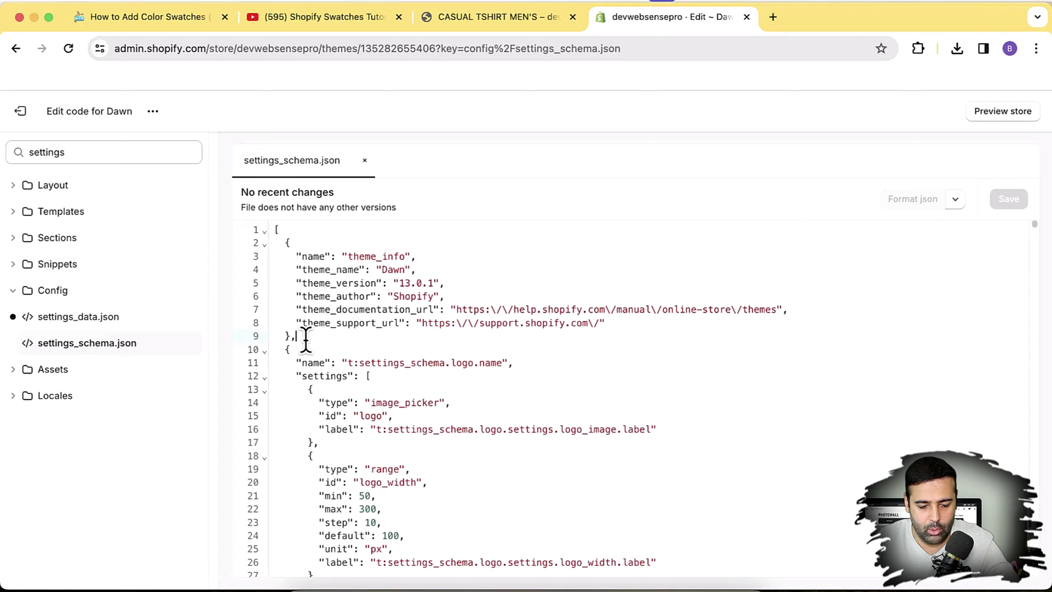
key(Return)
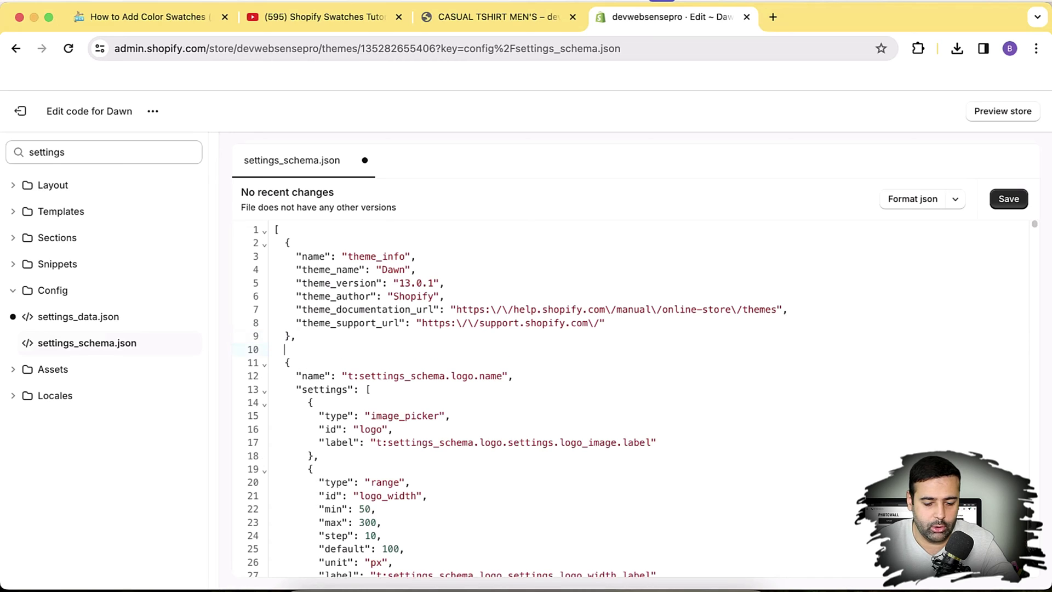
click(173, 25)
click(296, 202)
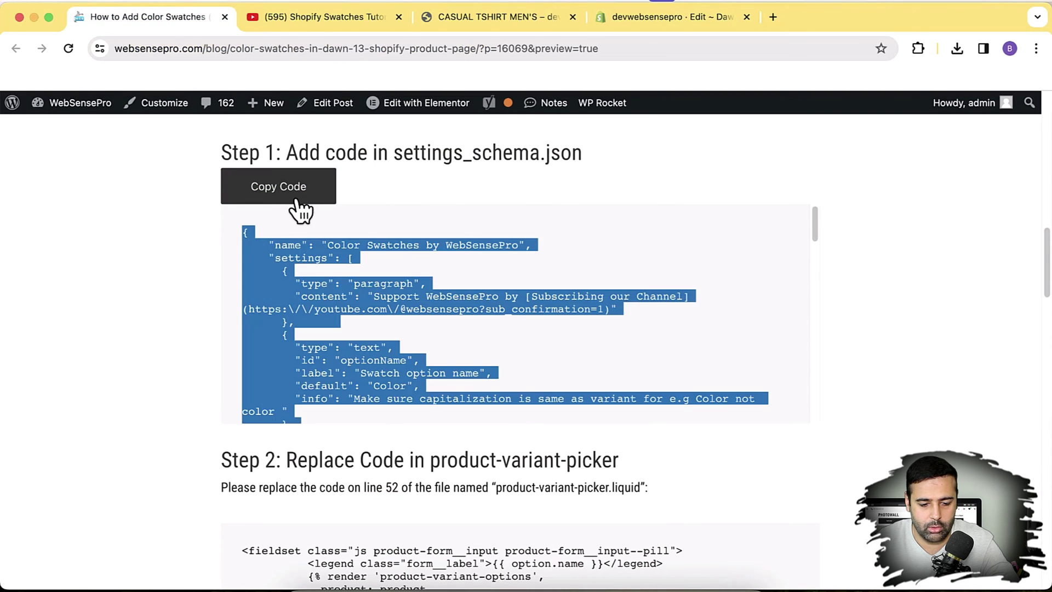
Step: Paste the copied Color Swatches settings code on empty line 10 of settings_schema.json, review it and save the file
click(646, 26)
right_click(294, 354)
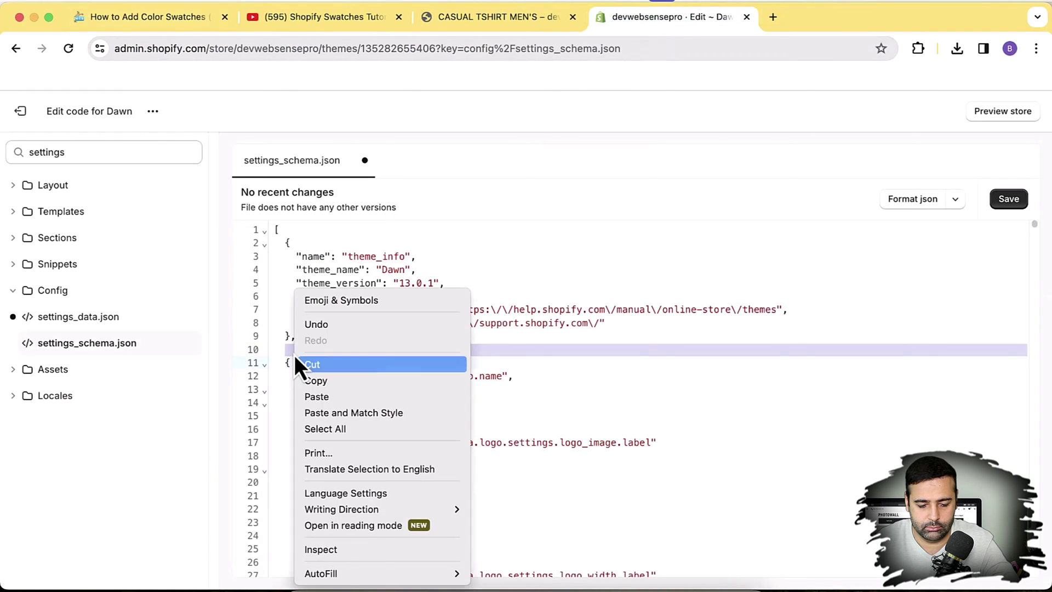
click(316, 396)
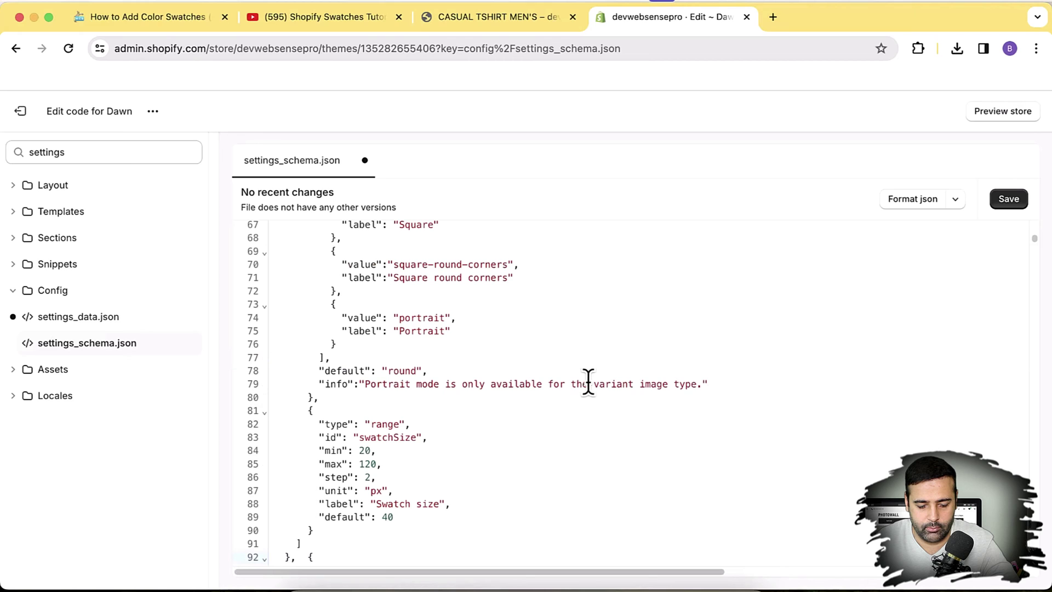
scroll(616, 380, down, 3)
scroll(616, 379, up, 12)
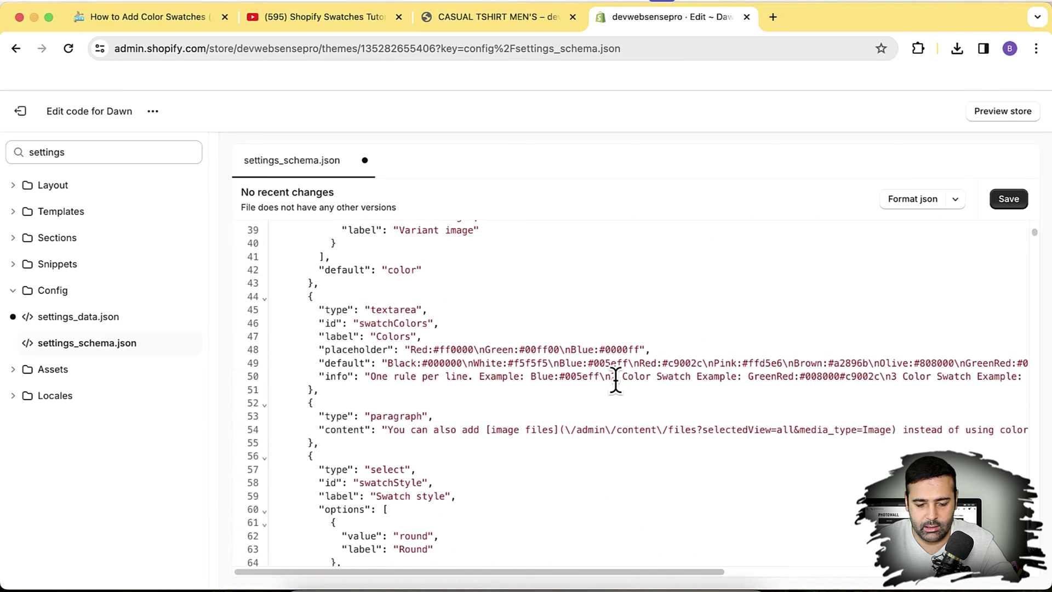
scroll(616, 379, up, 3)
click(1007, 203)
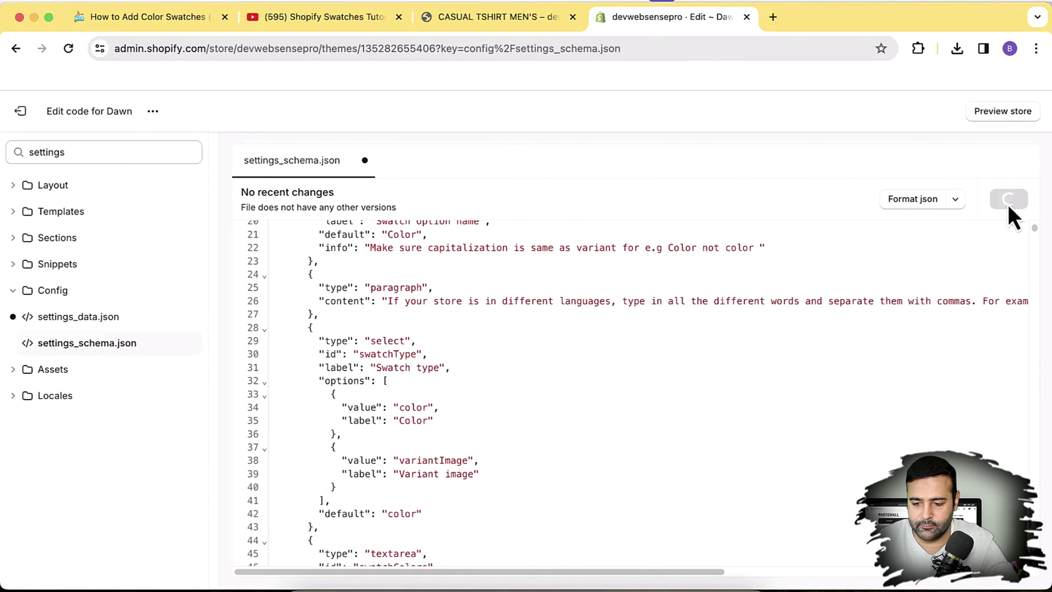